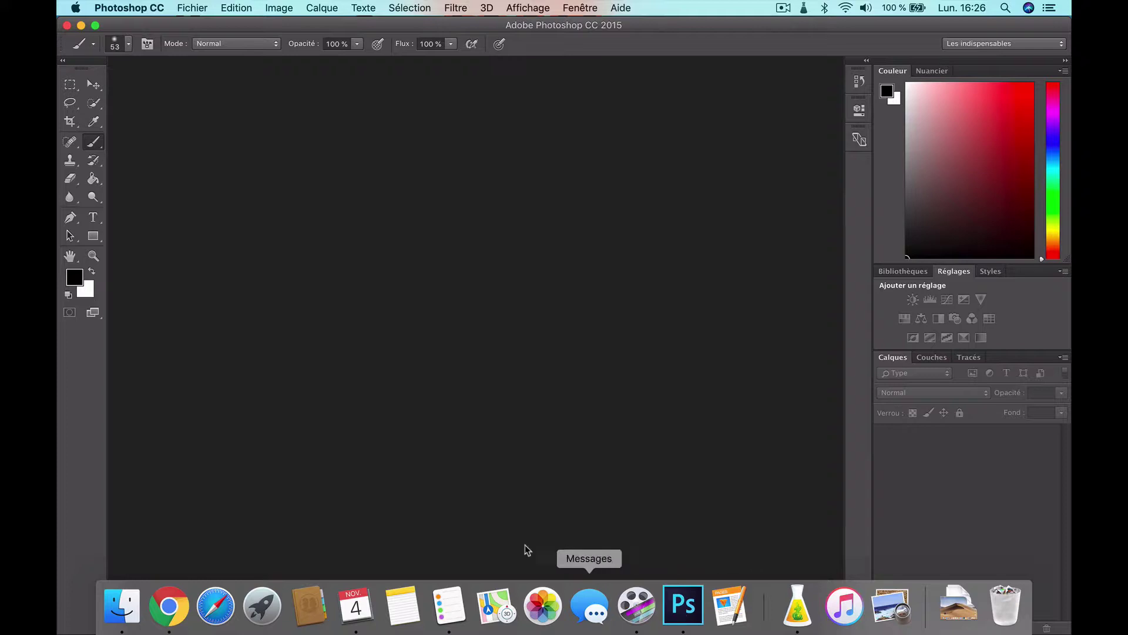
Open surf-455761_1280.jpg from the Tempo folder, filtering the file list to JPEG.
click(193, 8)
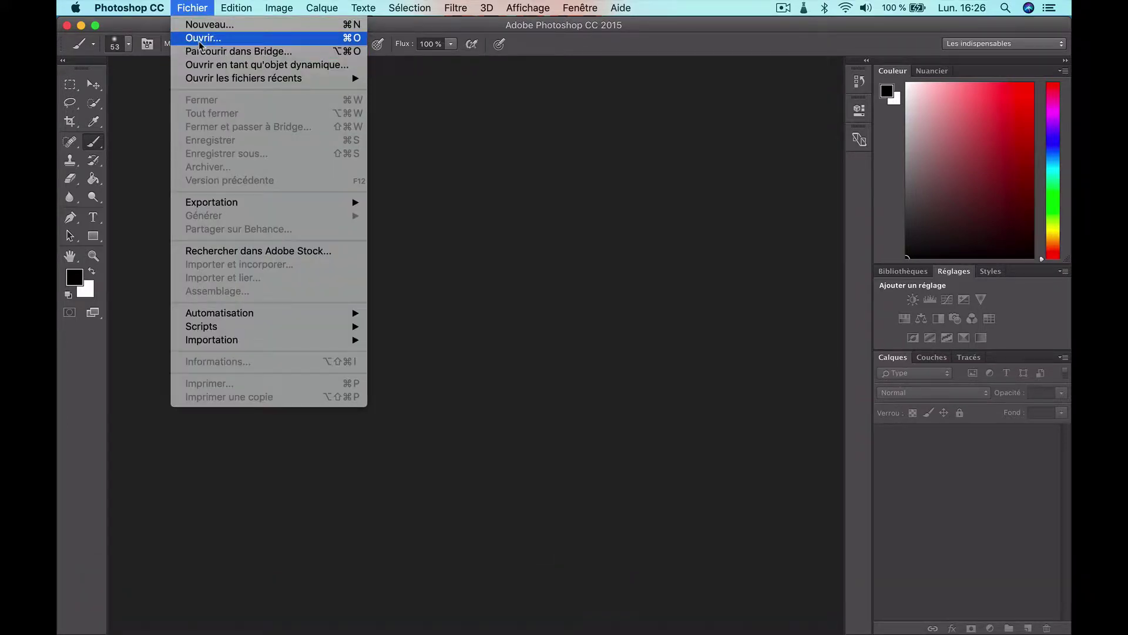
click(200, 39)
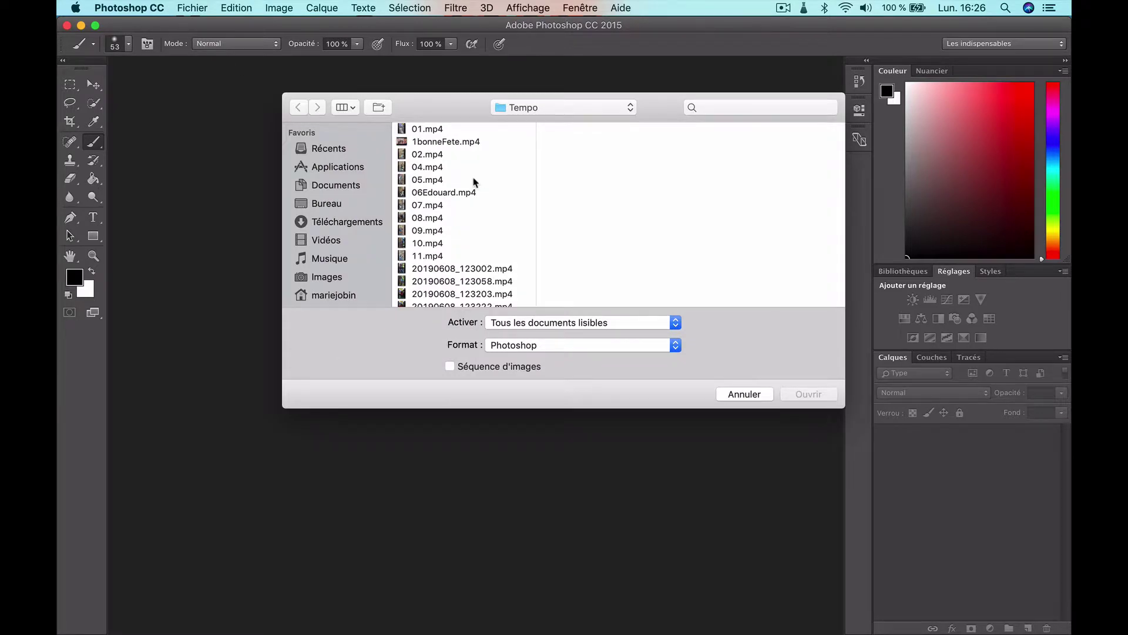
scroll(481, 188, down, 10)
scroll(488, 187, down, 5)
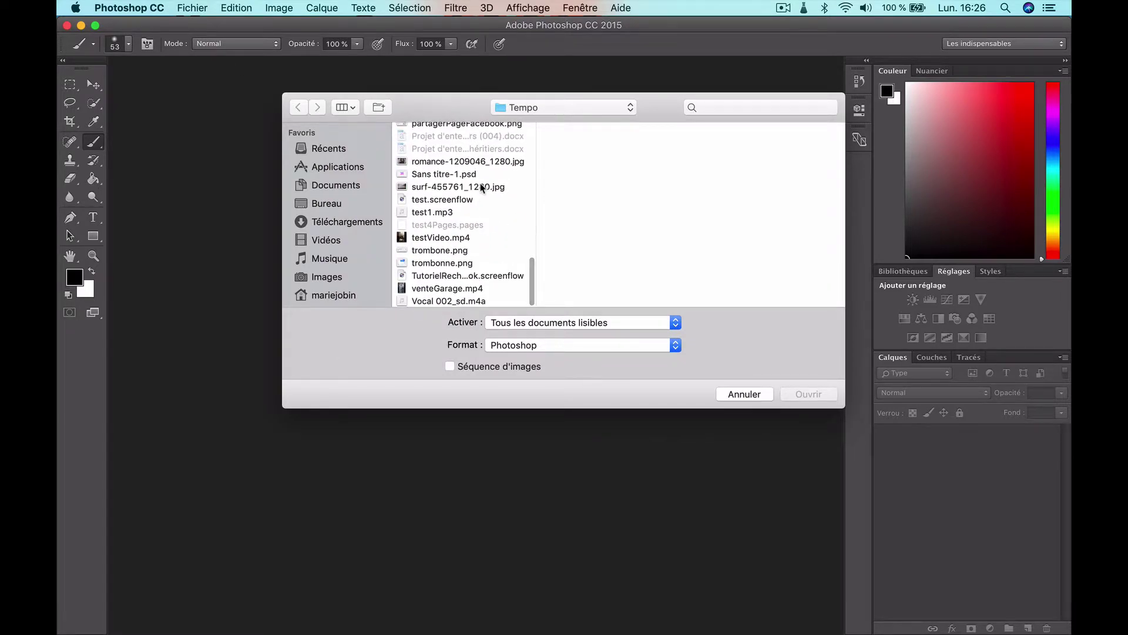
click(676, 345)
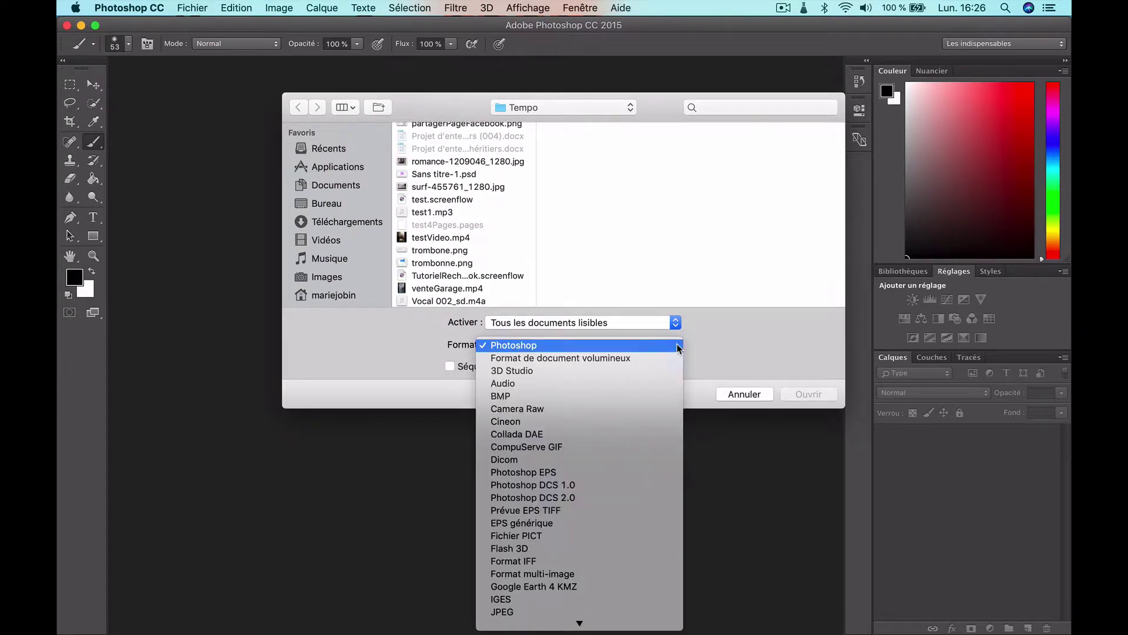
scroll(588, 549, down, 3)
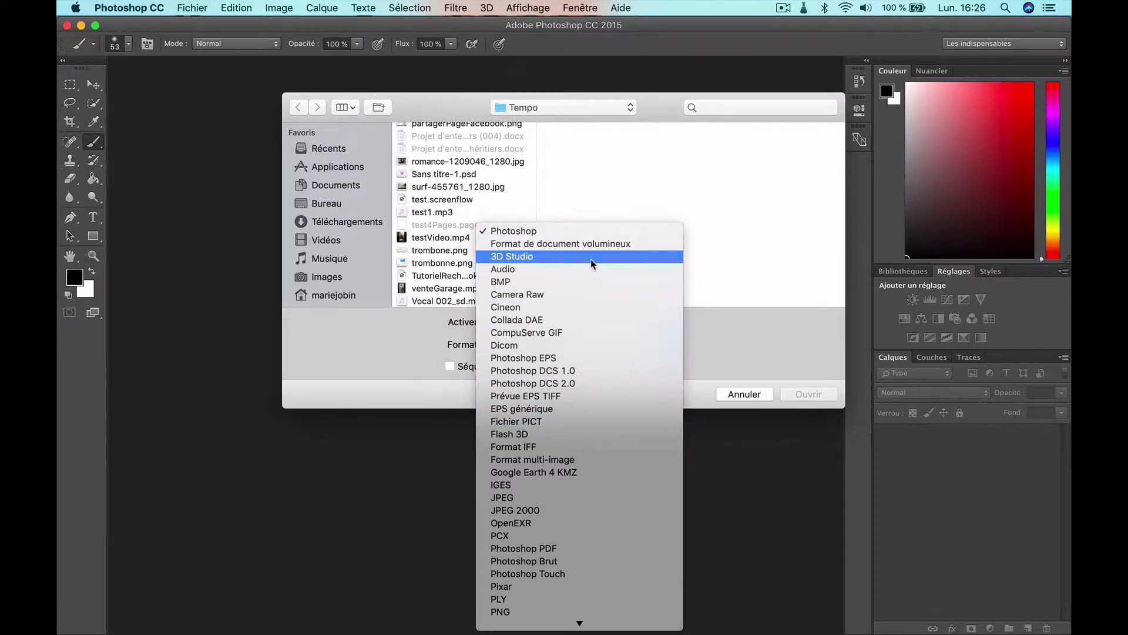
click(558, 498)
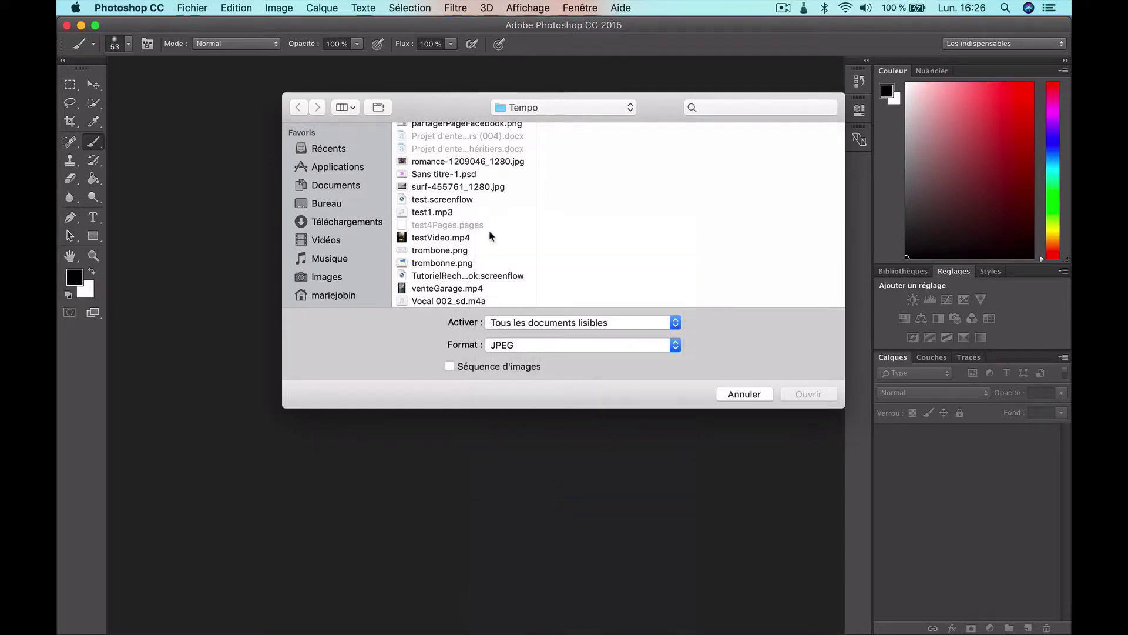
scroll(490, 235, down, 1)
click(461, 187)
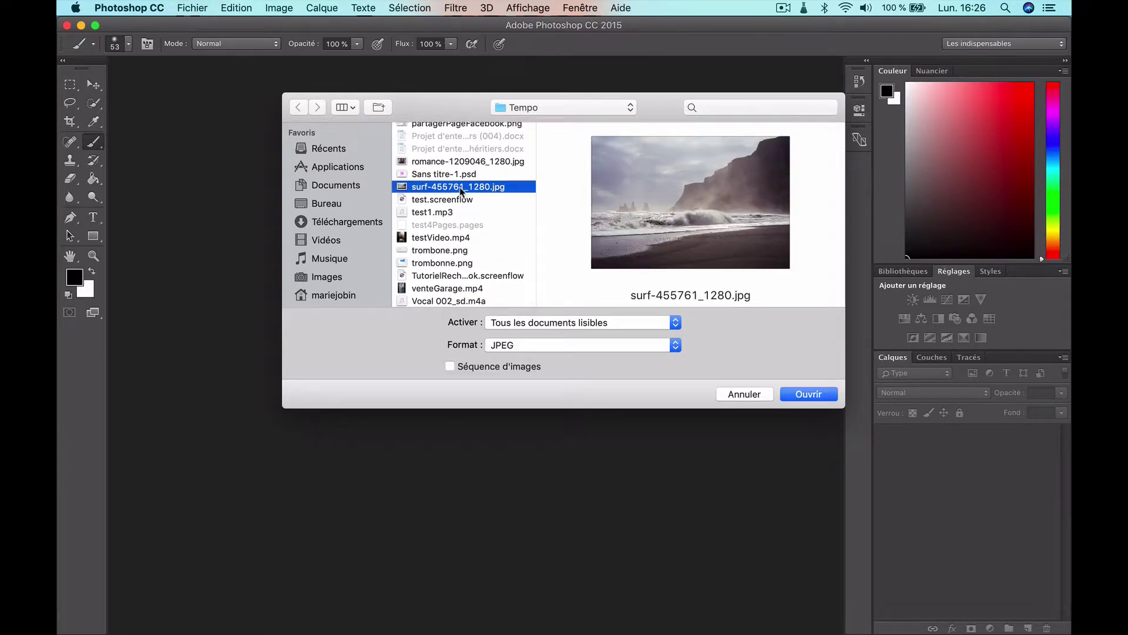
click(810, 394)
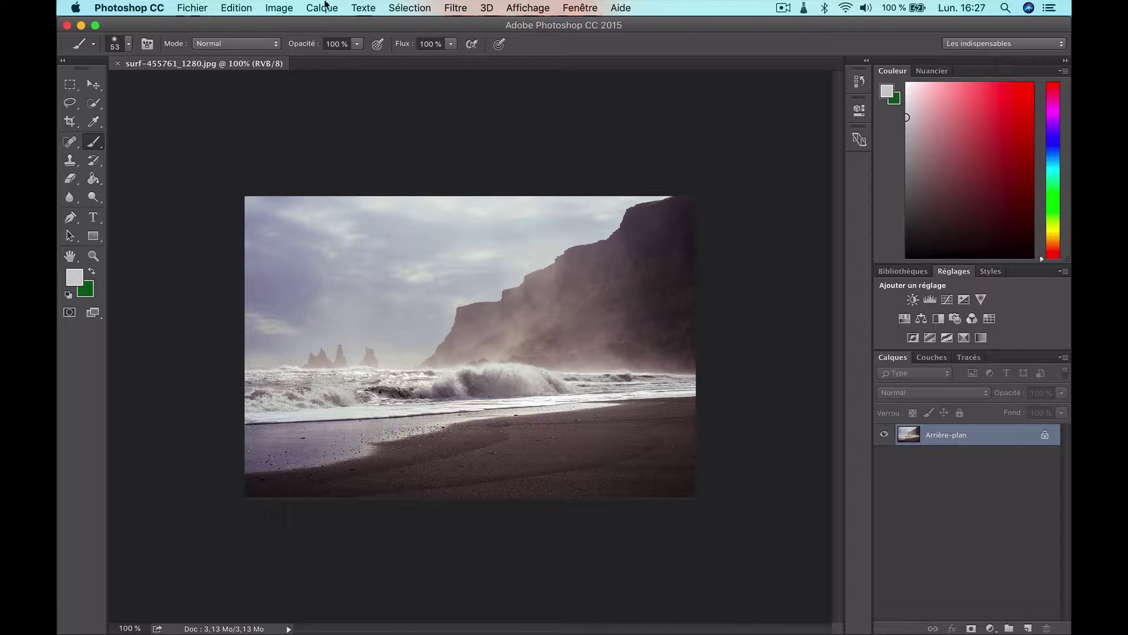
Place romance-1209046_1280.jpg as an embedded layer over the beach and commit it.
click(201, 8)
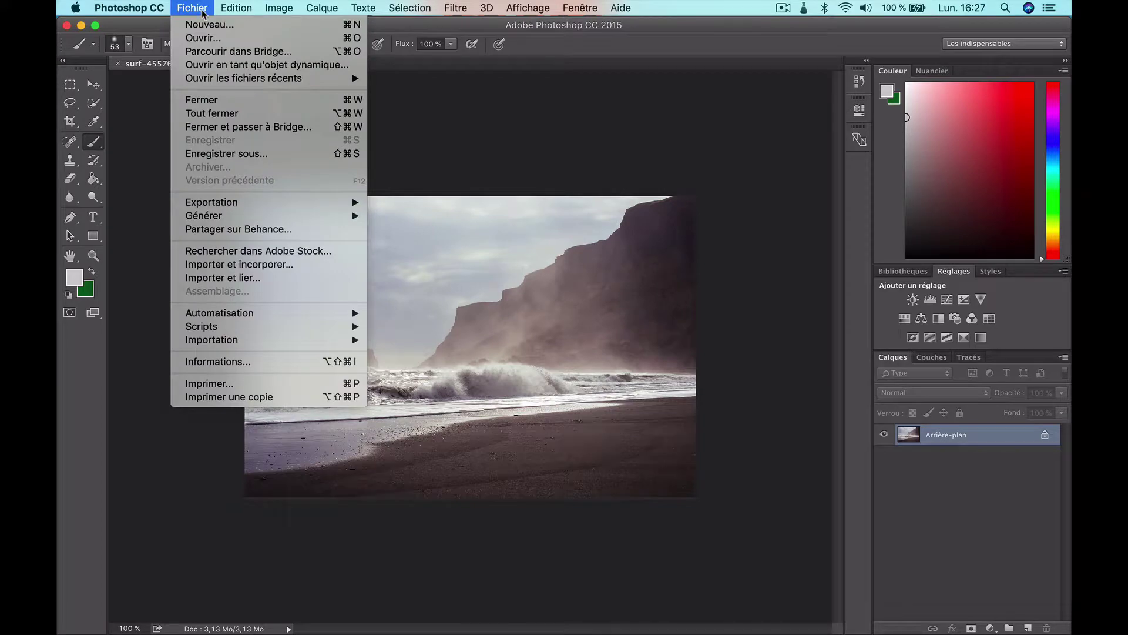
click(239, 266)
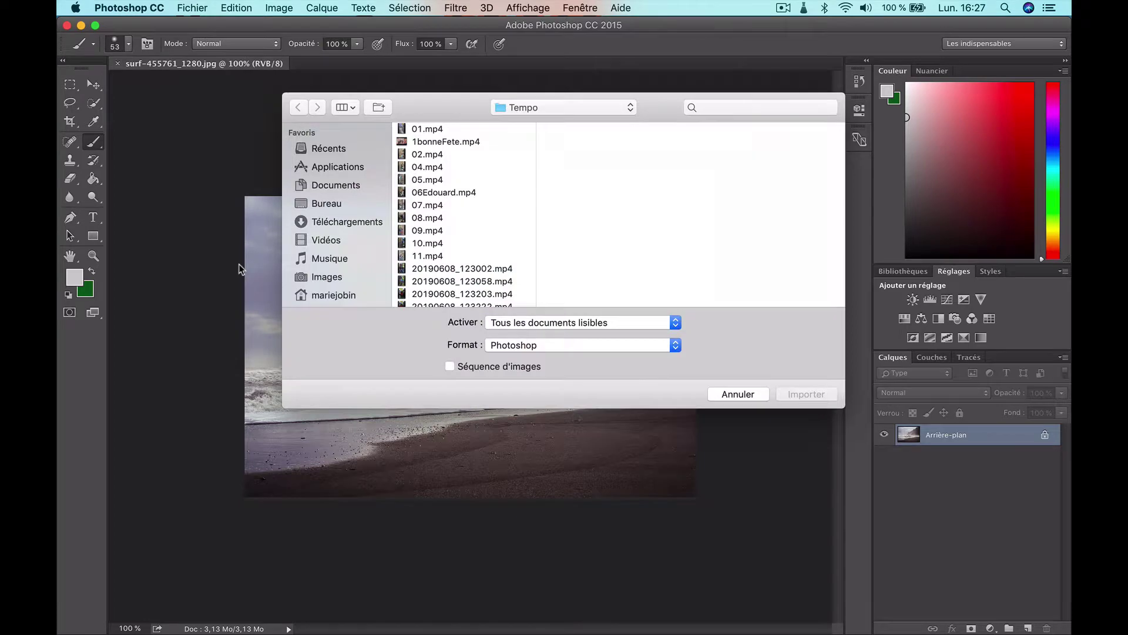
scroll(496, 190, down, 15)
click(497, 187)
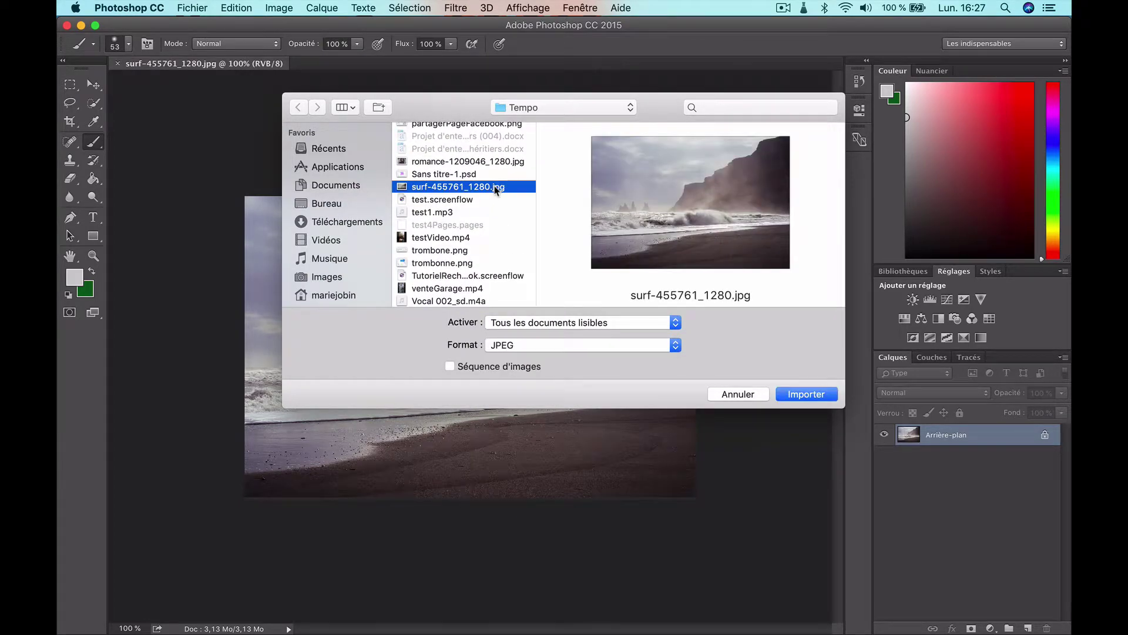
click(468, 160)
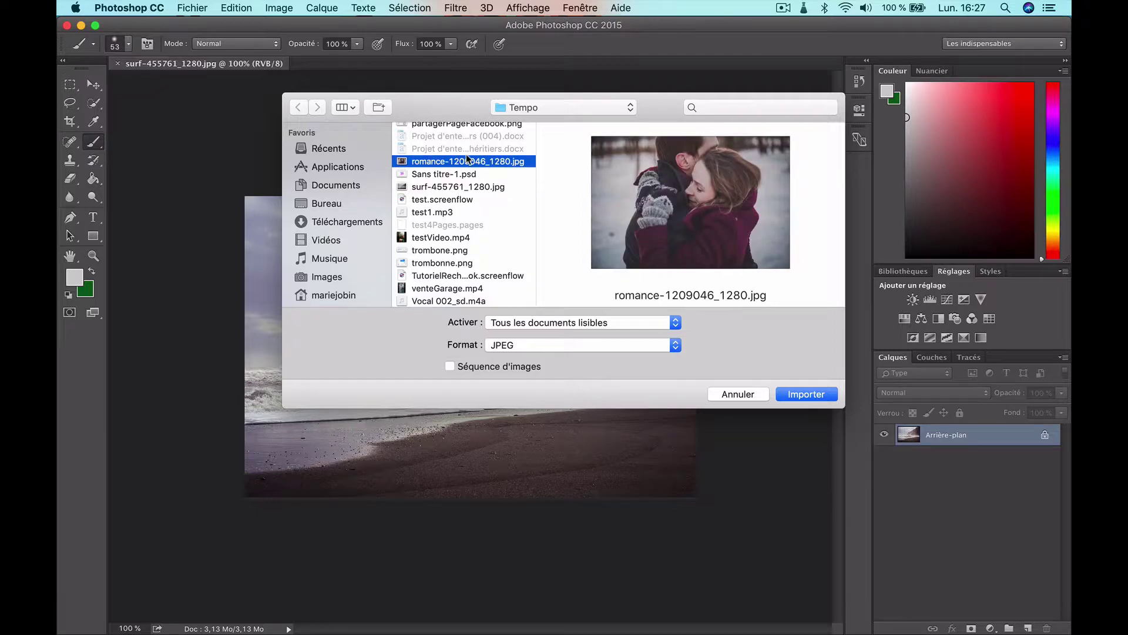
click(815, 395)
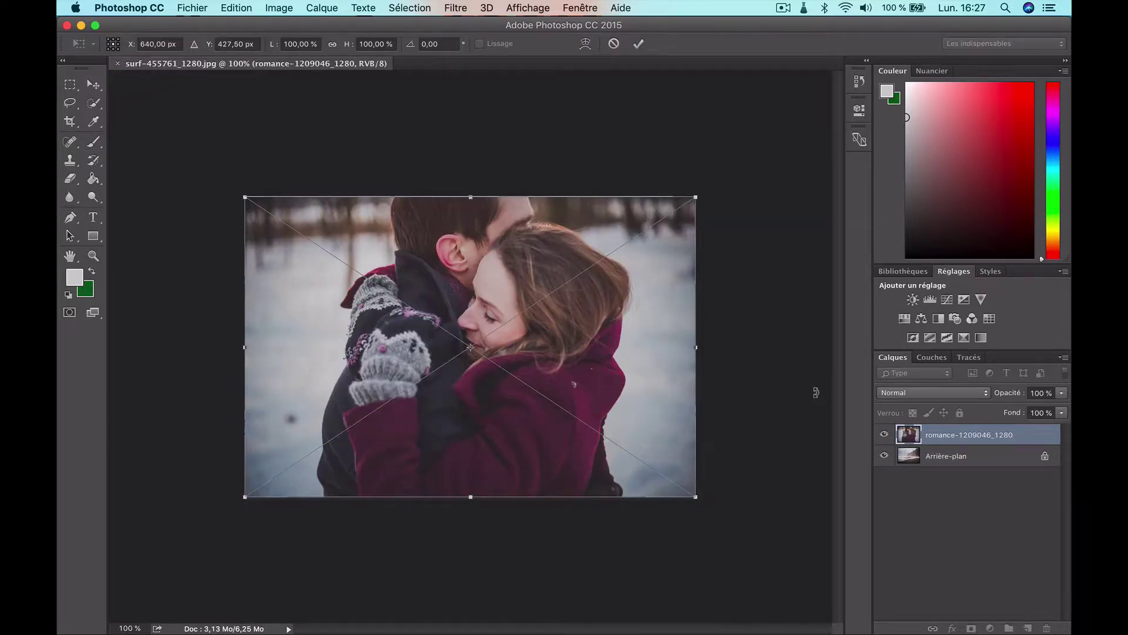
key(Return)
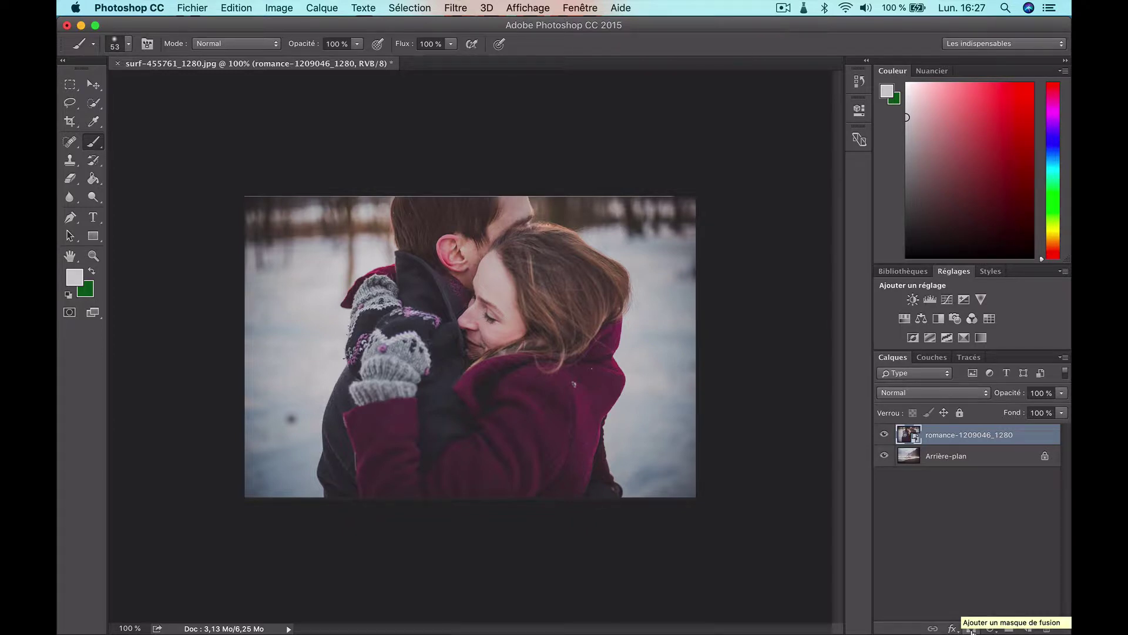
Add a layer mask to the couple layer and paint out its top-left with a larger brush.
click(972, 629)
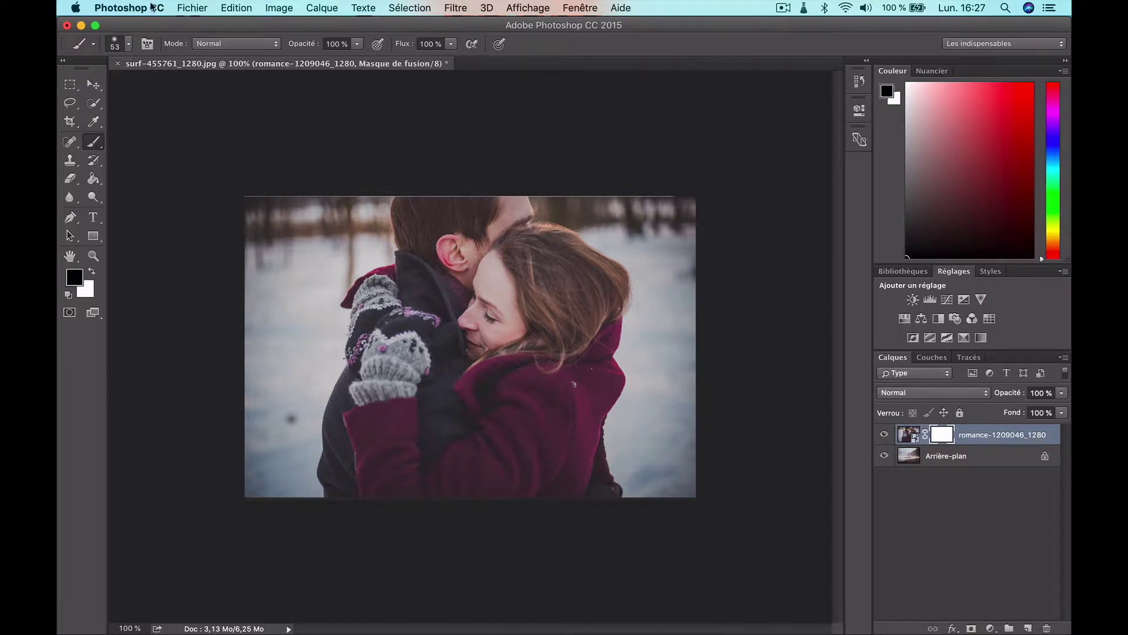
click(130, 46)
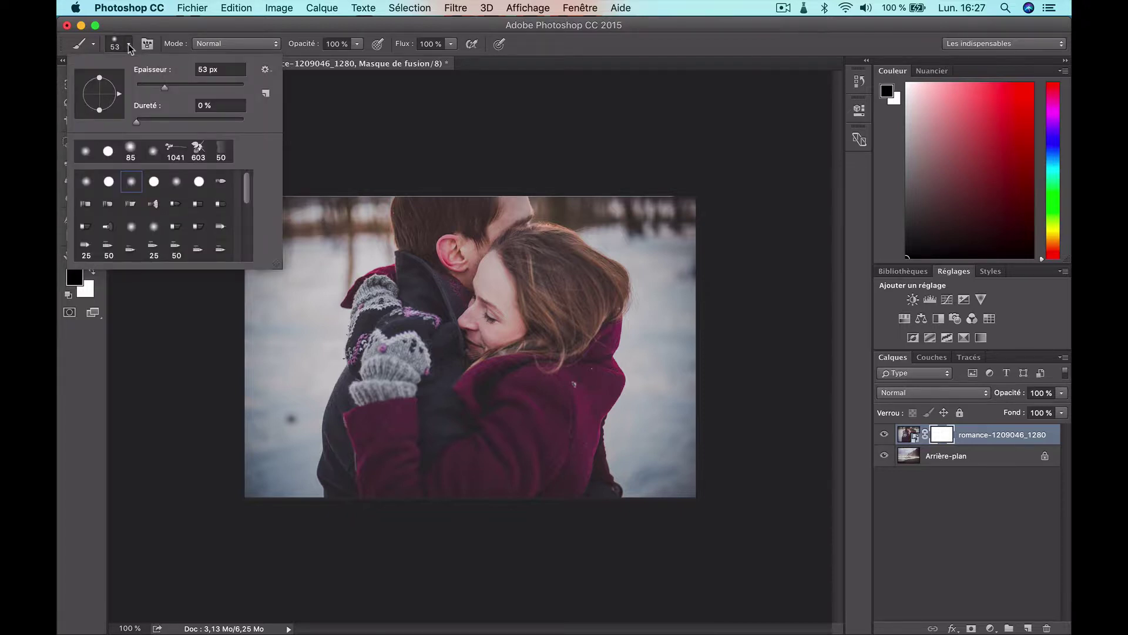
drag(167, 89, 175, 89)
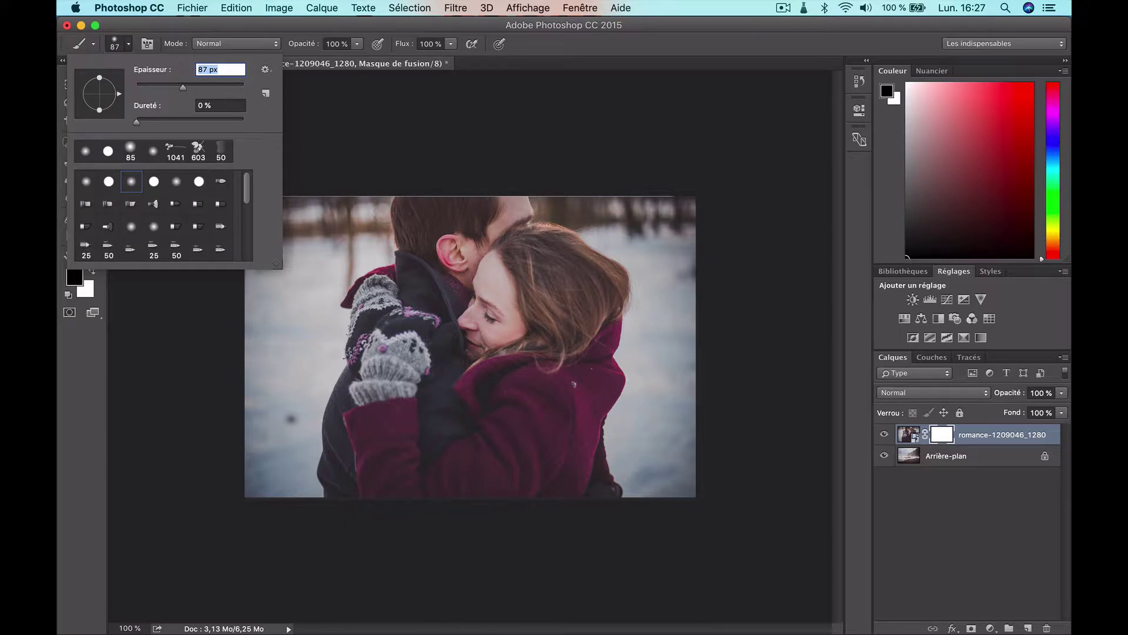
key(Return)
mouse_move(391, 211)
mouse_down()
mouse_move(349, 237)
mouse_move(373, 244)
mouse_move(360, 202)
mouse_move(327, 230)
mouse_move(305, 228)
mouse_up()
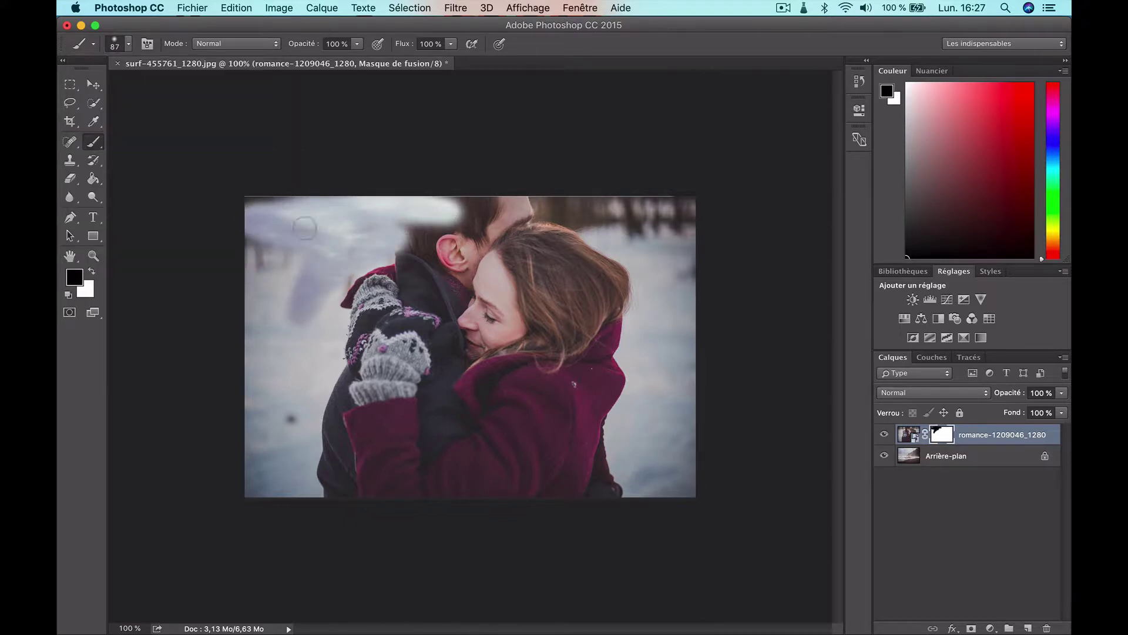
Enlarge the brush to 122 px and reveal the surf and rock stacks along the left edge.
click(129, 45)
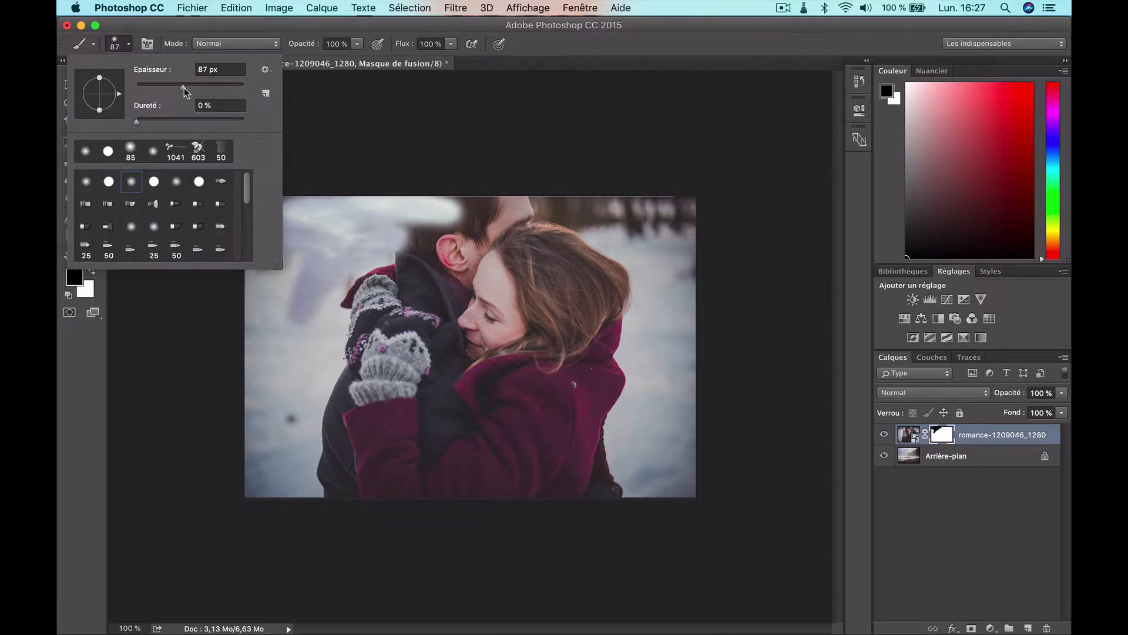
drag(185, 87, 196, 87)
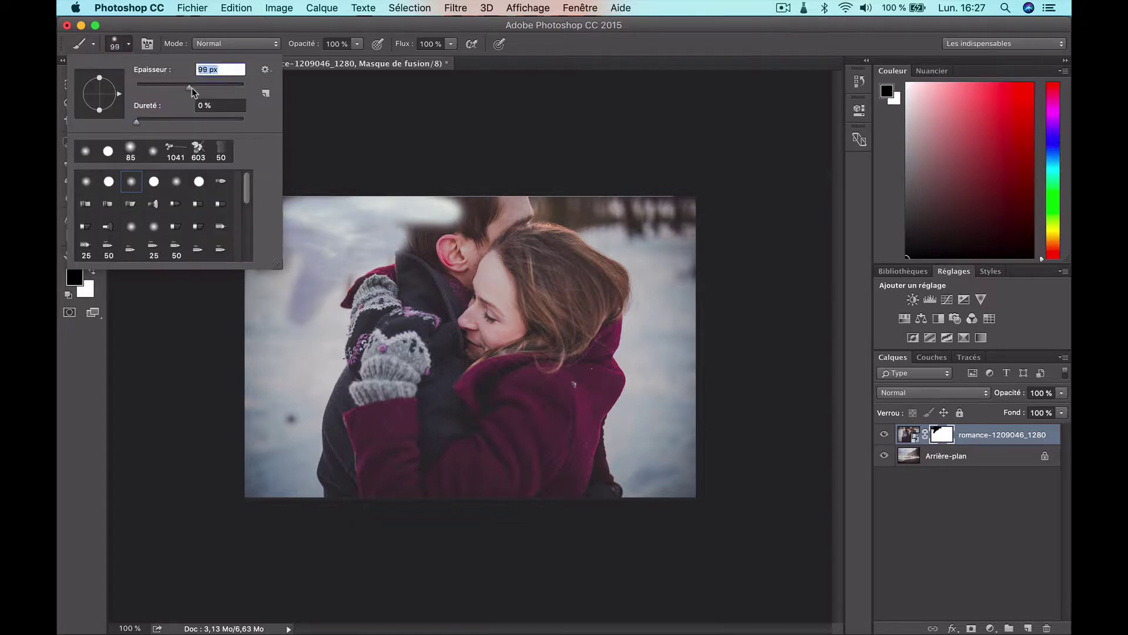
click(292, 360)
mouse_move(293, 364)
mouse_down()
mouse_move(258, 385)
mouse_move(267, 446)
mouse_up()
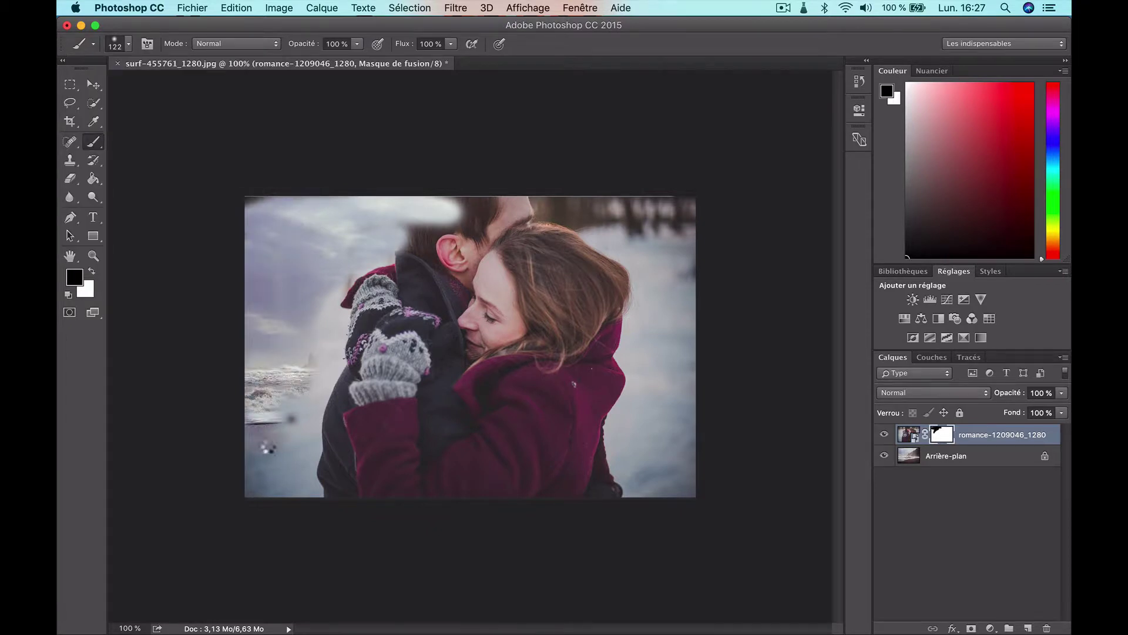
mouse_move(327, 323)
mouse_down()
mouse_move(307, 424)
mouse_move(312, 464)
mouse_move(304, 376)
mouse_move(302, 479)
mouse_move(277, 491)
mouse_move(253, 481)
mouse_up()
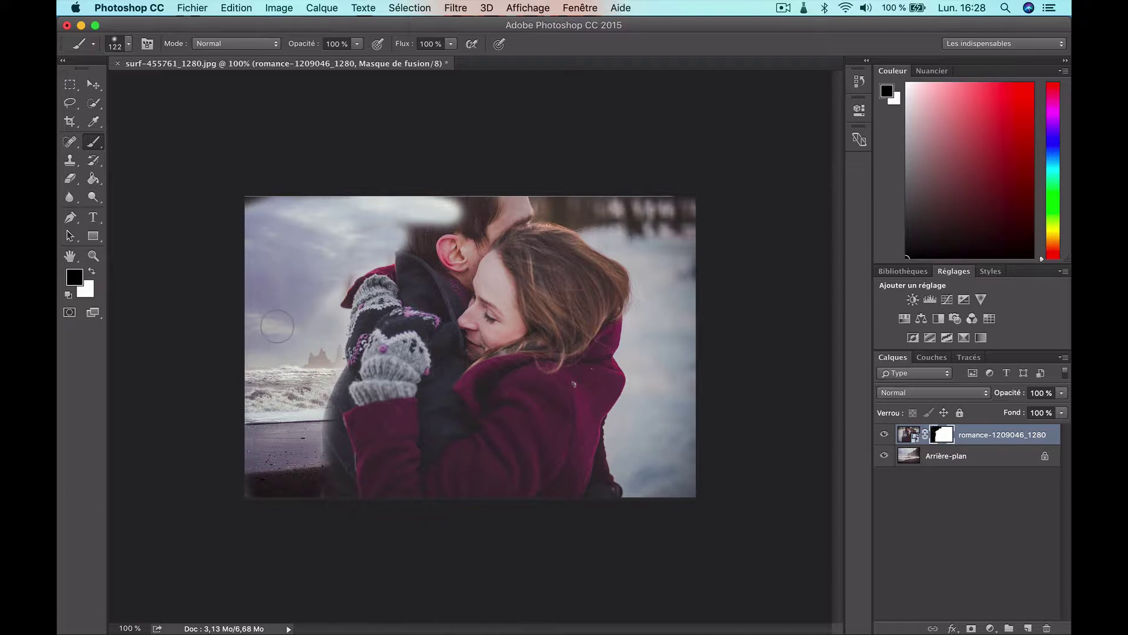
Mask the top edge, hair, right side and coat edge to reveal sky, sea and dark cliff.
drag(526, 199, 330, 209)
mouse_move(406, 222)
mouse_down()
mouse_move(487, 221)
mouse_move(496, 209)
mouse_move(447, 261)
mouse_move(426, 250)
mouse_move(411, 261)
mouse_move(380, 255)
mouse_move(343, 277)
mouse_move(344, 291)
mouse_move(332, 250)
mouse_up()
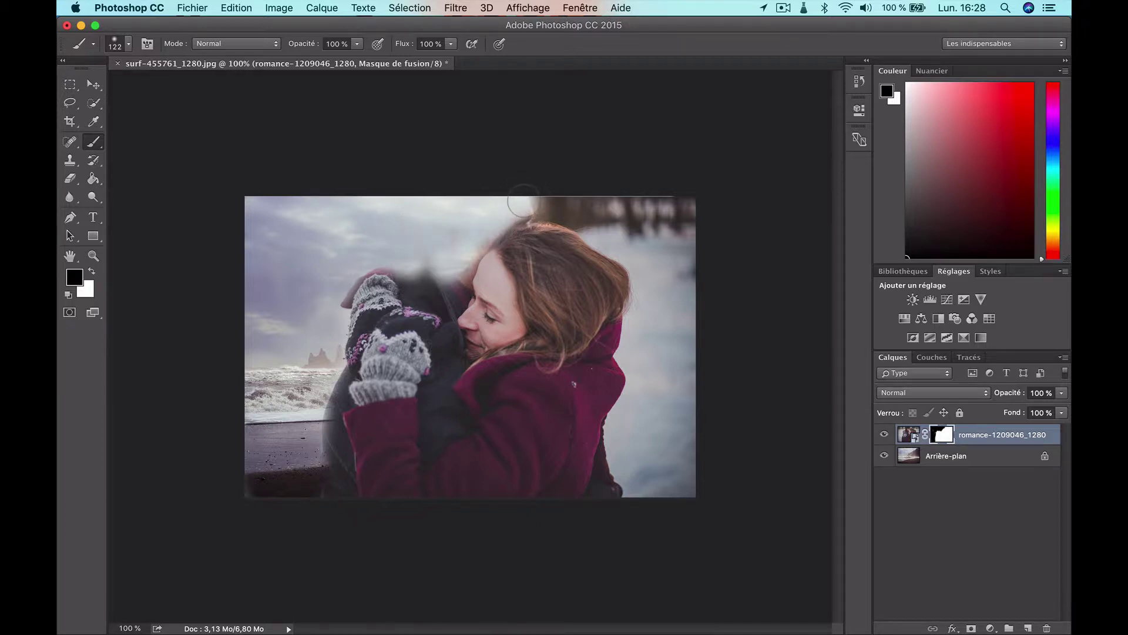
mouse_move(523, 201)
mouse_down()
mouse_move(661, 203)
mouse_move(680, 315)
mouse_move(682, 469)
mouse_move(655, 285)
mouse_move(634, 364)
mouse_move(642, 411)
mouse_move(620, 433)
mouse_move(608, 485)
mouse_move(675, 478)
mouse_move(662, 435)
mouse_move(629, 495)
mouse_up()
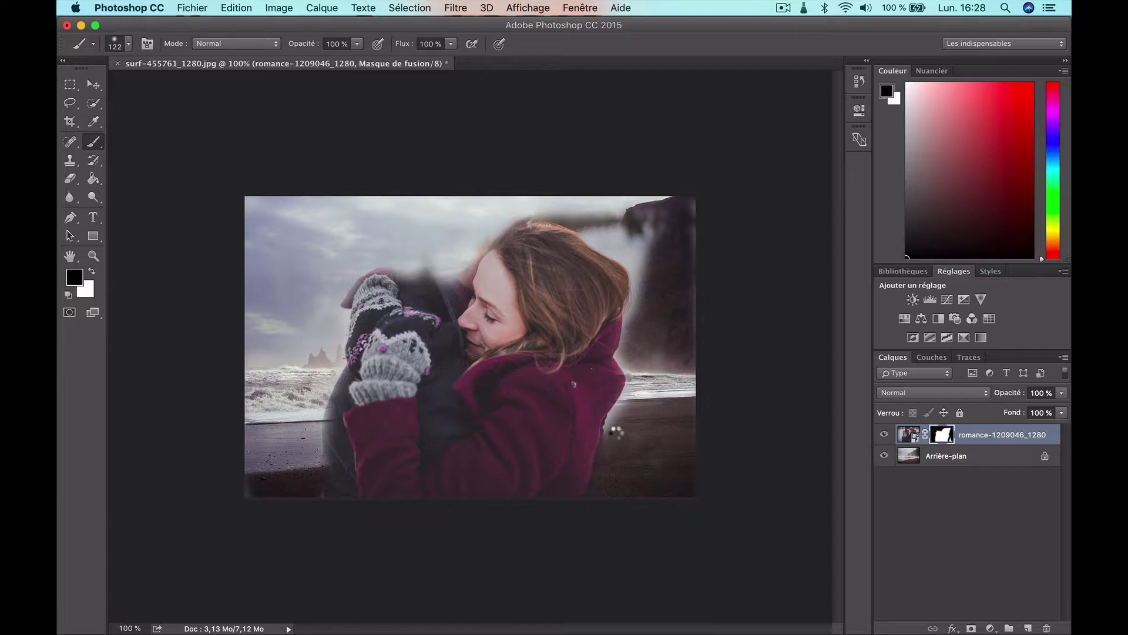
drag(622, 414, 616, 387)
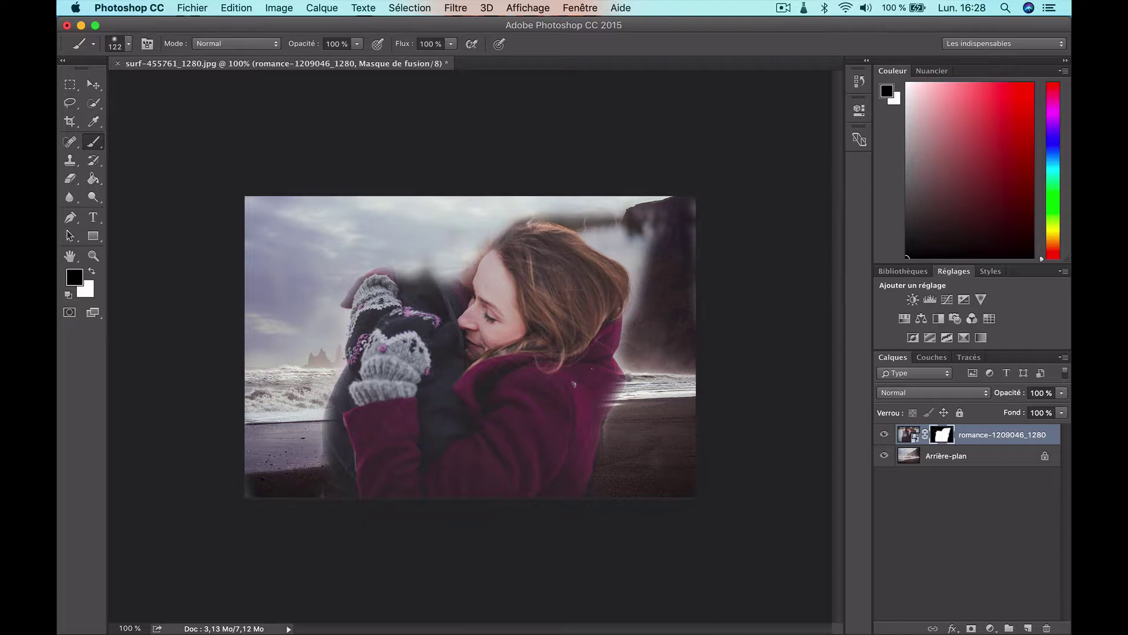
mouse_move(599, 224)
mouse_down()
mouse_move(646, 304)
mouse_move(598, 224)
mouse_move(674, 207)
mouse_move(587, 201)
mouse_up()
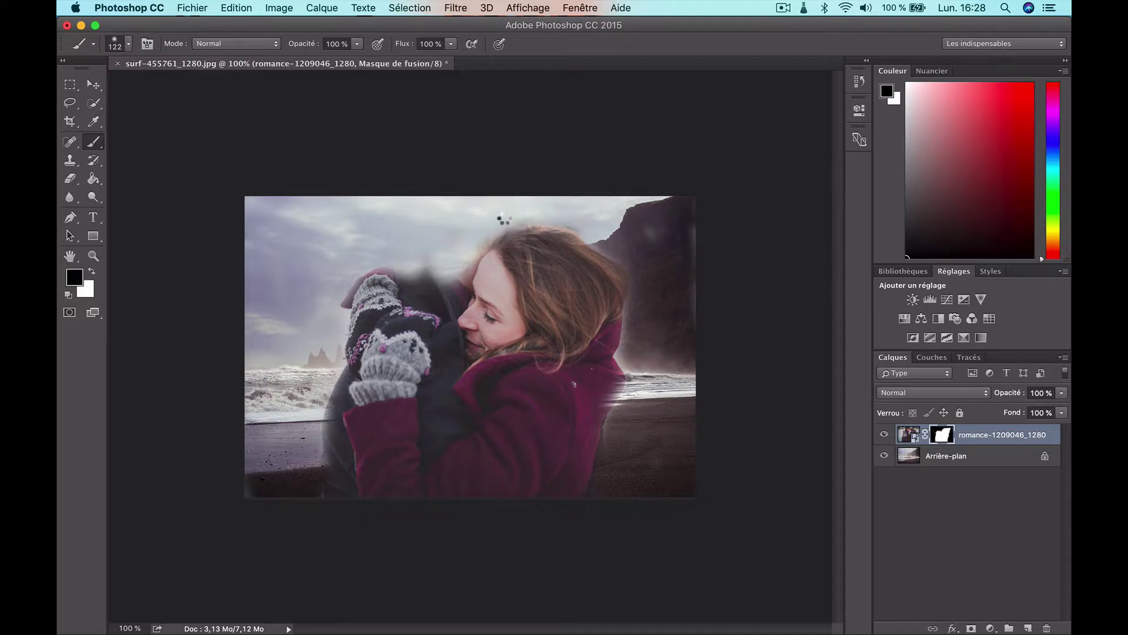
Shrink the brush to 39 px and mask out the man left of the mittens.
click(130, 45)
drag(197, 90, 157, 90)
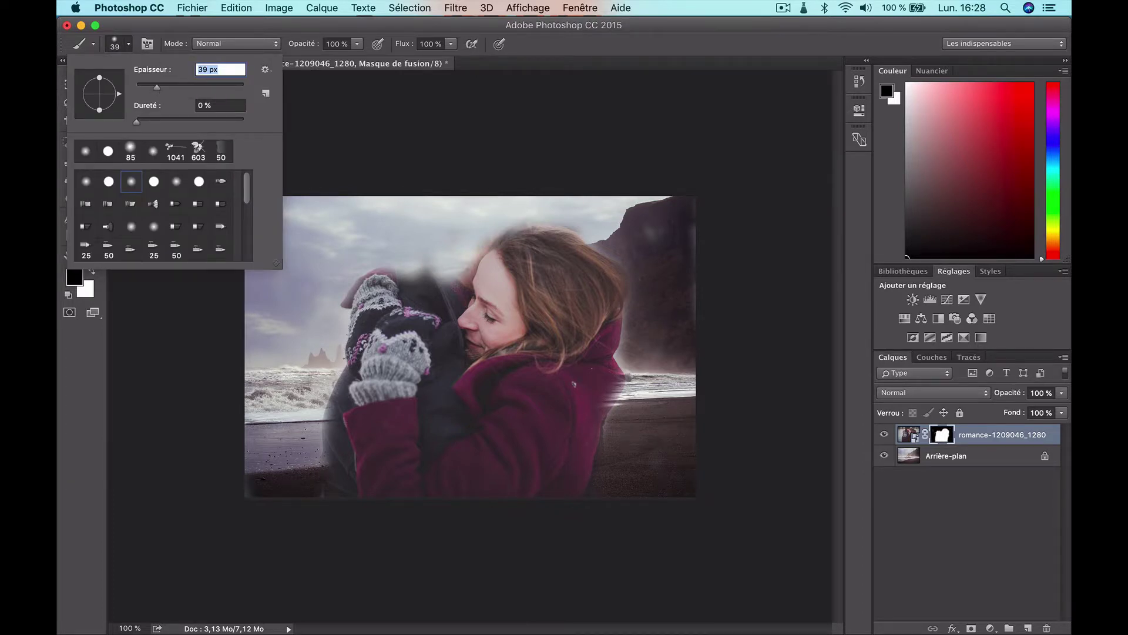
key(Return)
mouse_move(329, 405)
mouse_down()
mouse_move(327, 471)
mouse_move(334, 432)
mouse_move(346, 449)
mouse_up()
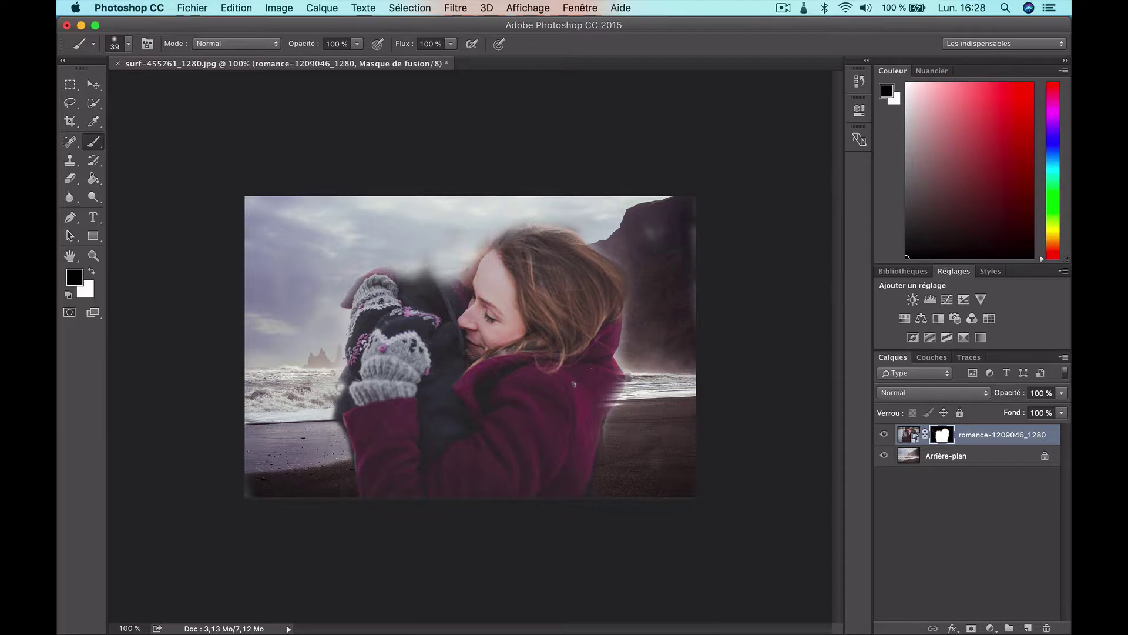
mouse_move(340, 386)
mouse_down()
mouse_move(352, 469)
mouse_move(341, 439)
mouse_move(325, 445)
mouse_move(329, 424)
mouse_up()
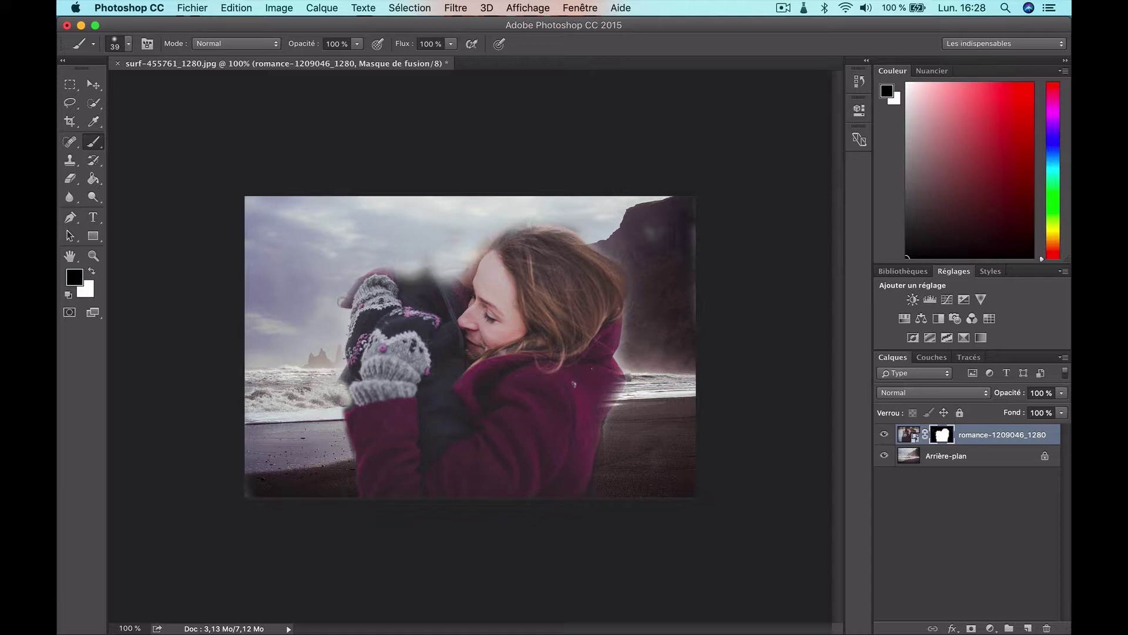
drag(343, 318, 346, 411)
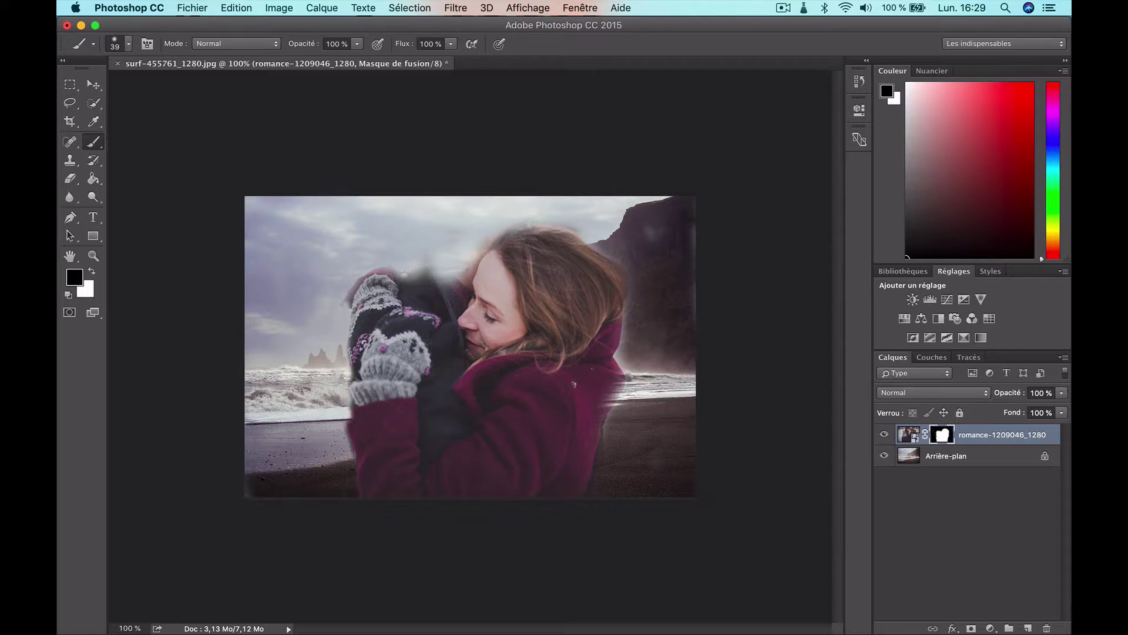
Remove the halo above the mittens and reveal background around her chin, sleeve and face.
mouse_move(405, 275)
mouse_down()
mouse_move(432, 288)
mouse_move(458, 272)
mouse_up()
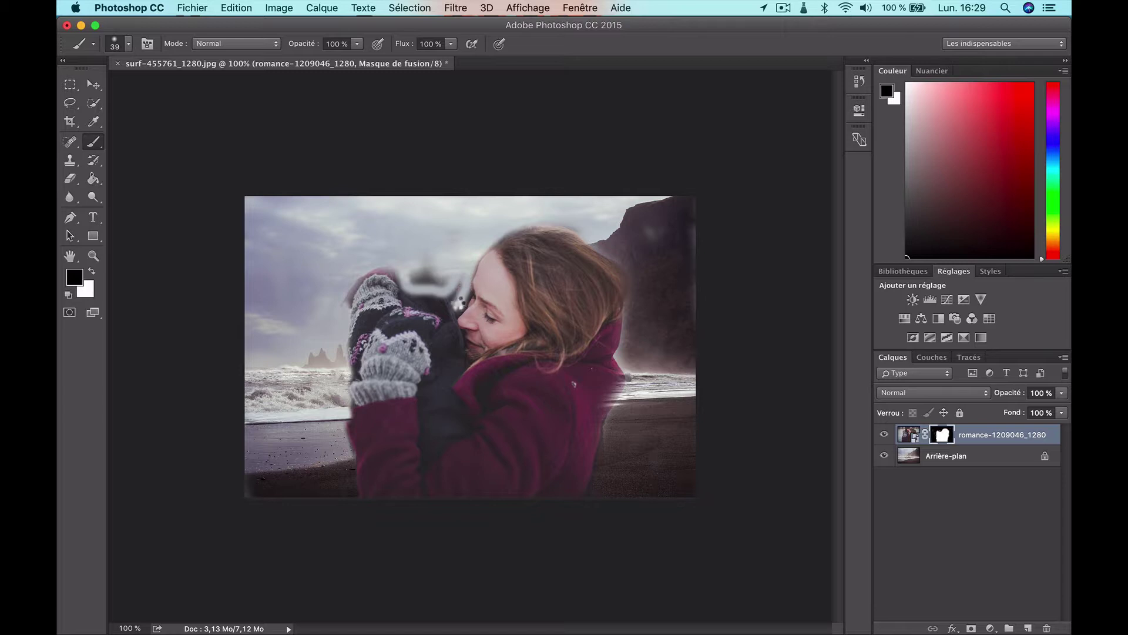
mouse_move(461, 276)
mouse_down()
mouse_move(429, 279)
mouse_move(447, 381)
mouse_move(434, 463)
mouse_up()
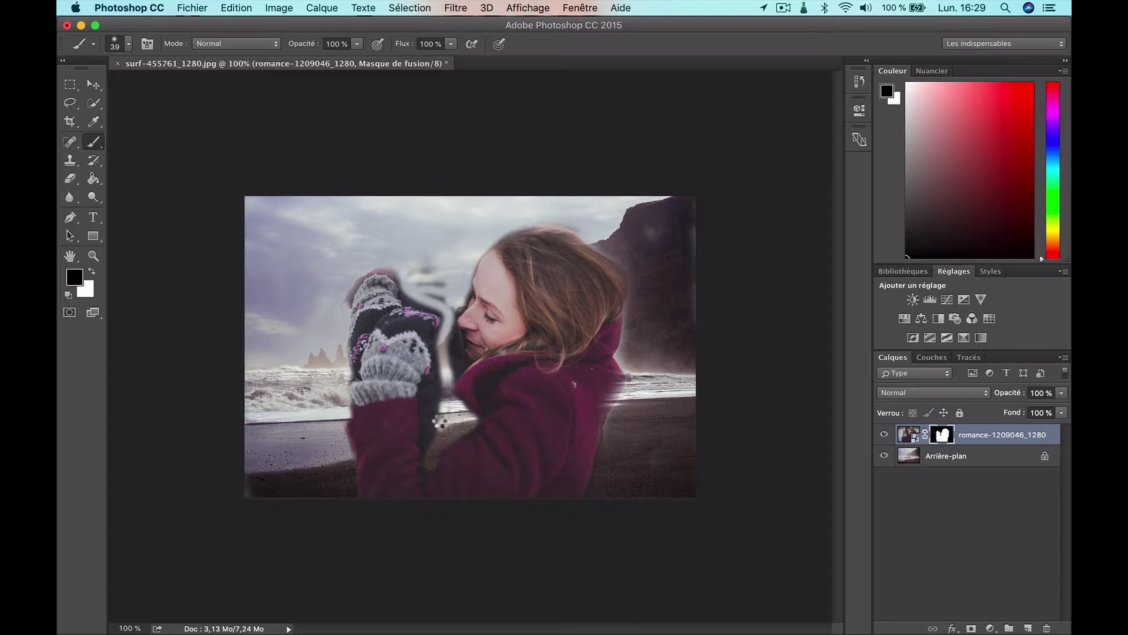
mouse_move(442, 416)
mouse_down()
mouse_move(440, 368)
mouse_move(429, 453)
mouse_move(435, 402)
mouse_move(424, 391)
mouse_move(420, 424)
mouse_up()
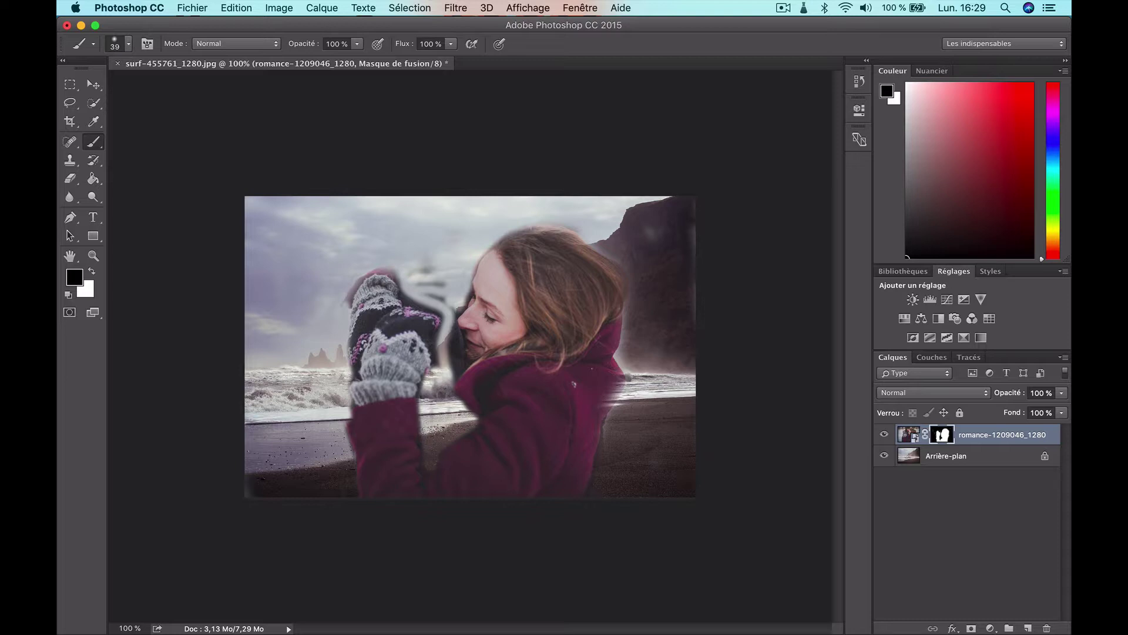
mouse_move(451, 374)
mouse_down()
mouse_move(456, 322)
mouse_move(453, 373)
mouse_move(451, 338)
mouse_up()
drag(434, 400, 428, 426)
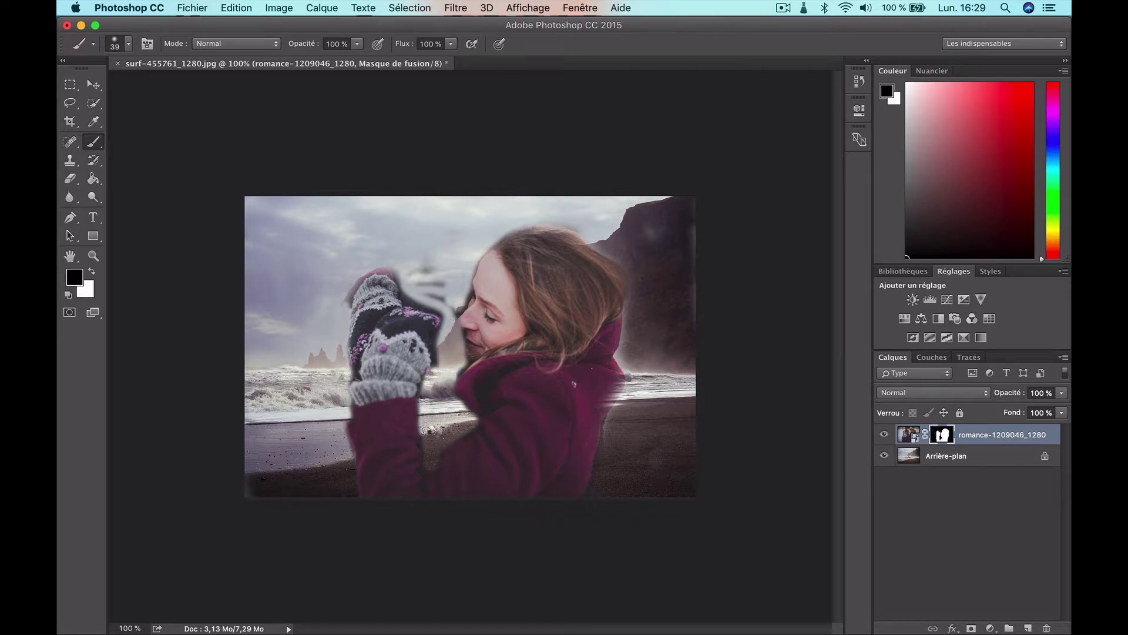
mouse_move(443, 304)
mouse_down()
mouse_move(423, 292)
mouse_move(415, 259)
mouse_move(415, 283)
mouse_up()
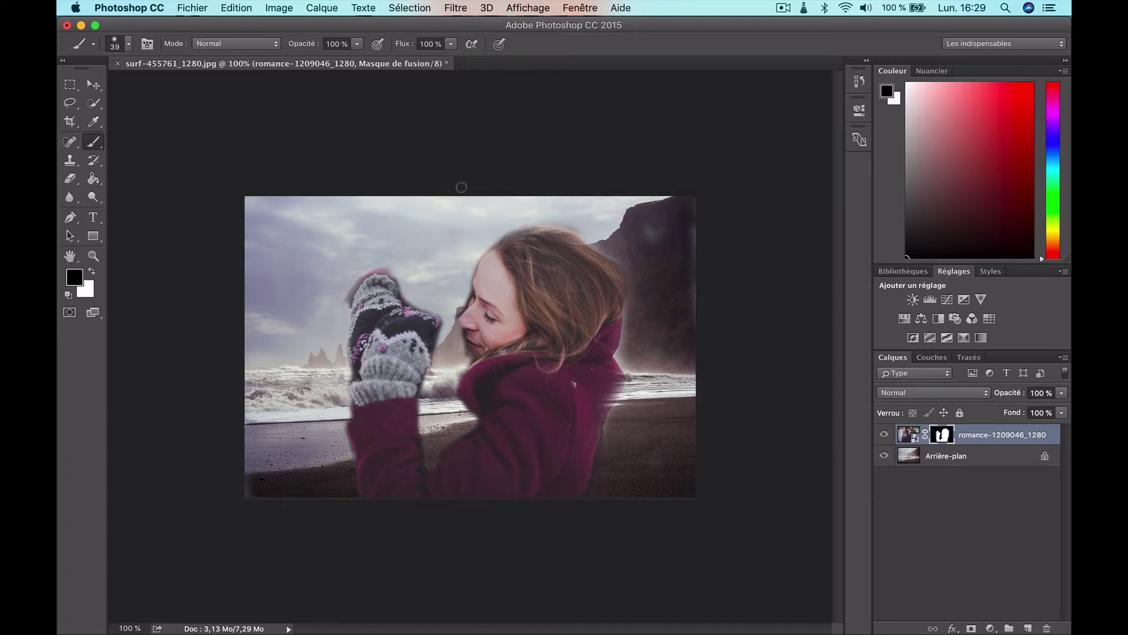
Duplicate the romance layer and paint white on the copy's mask over the coat near the mitten.
click(322, 8)
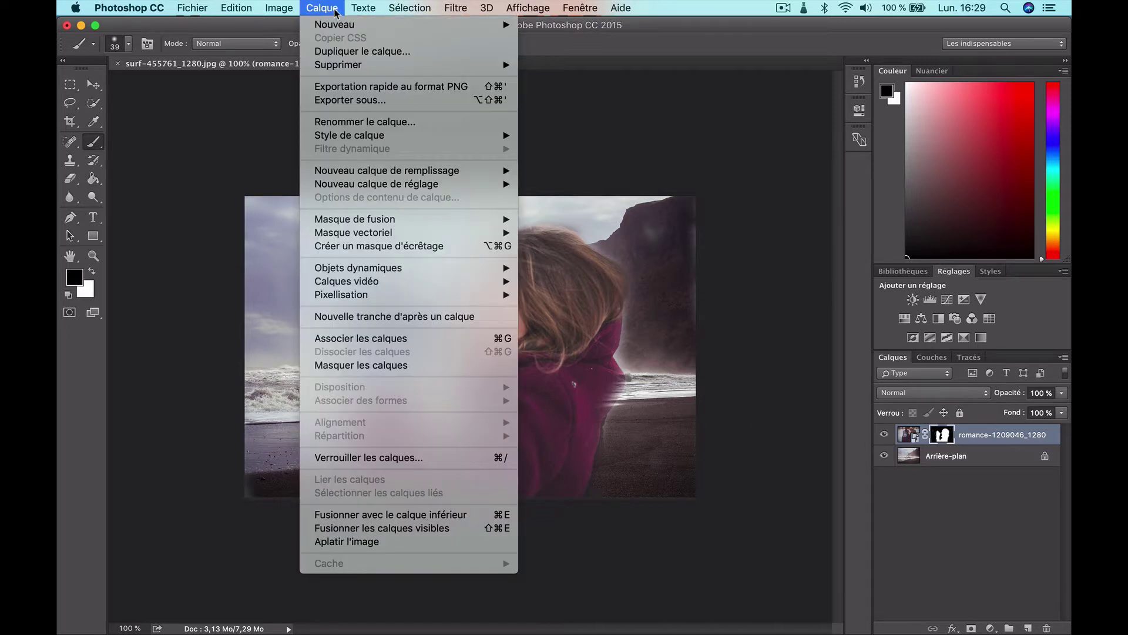
click(346, 52)
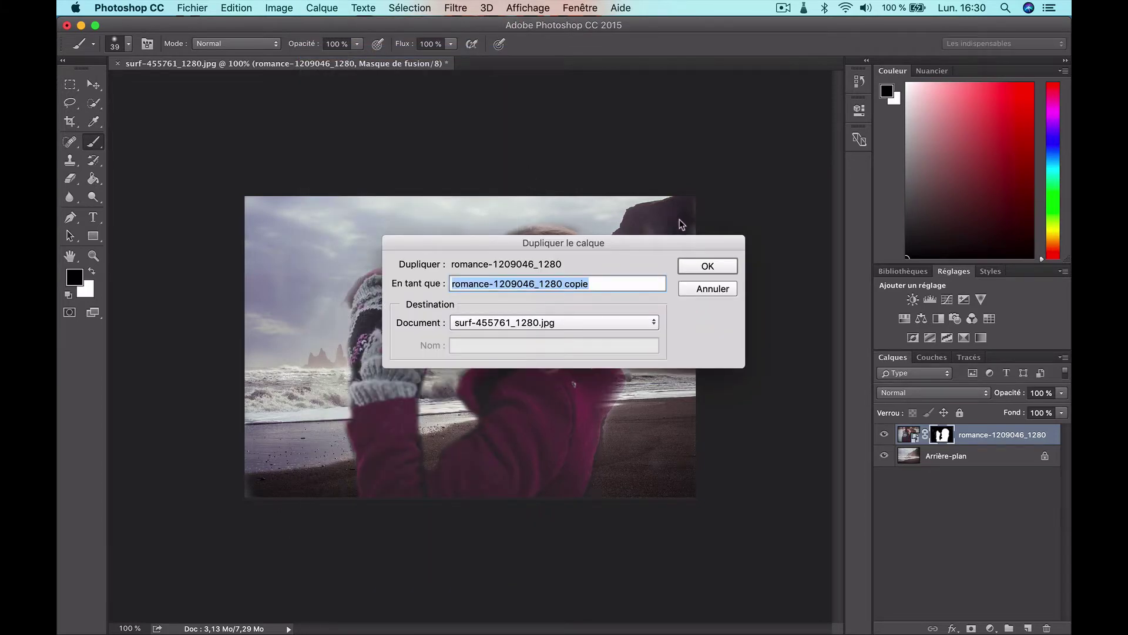
click(707, 266)
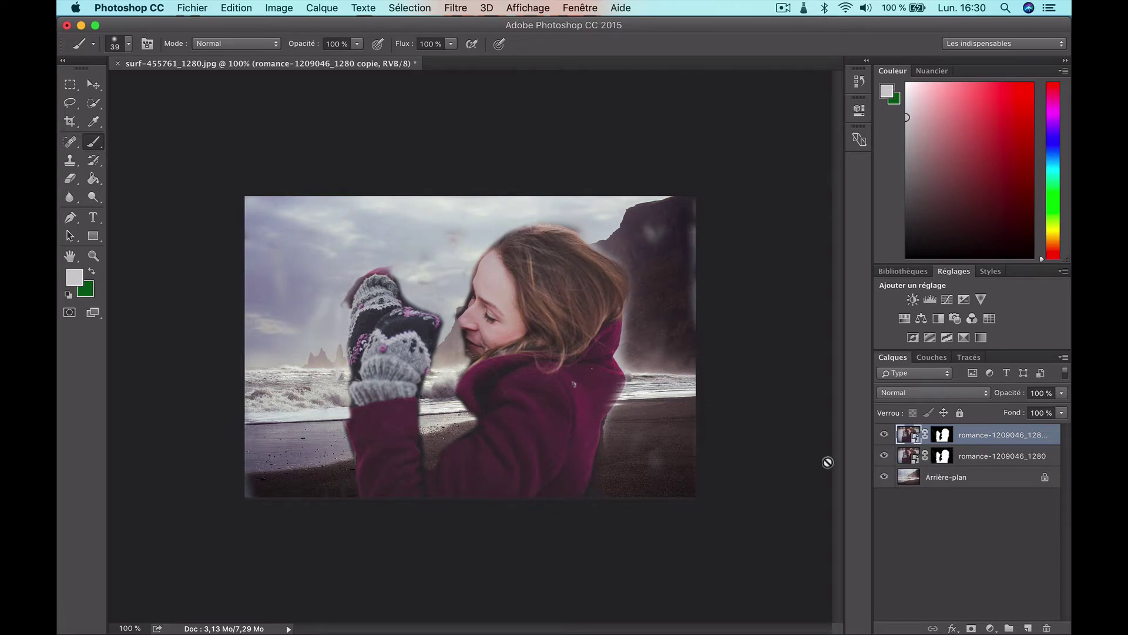
click(944, 435)
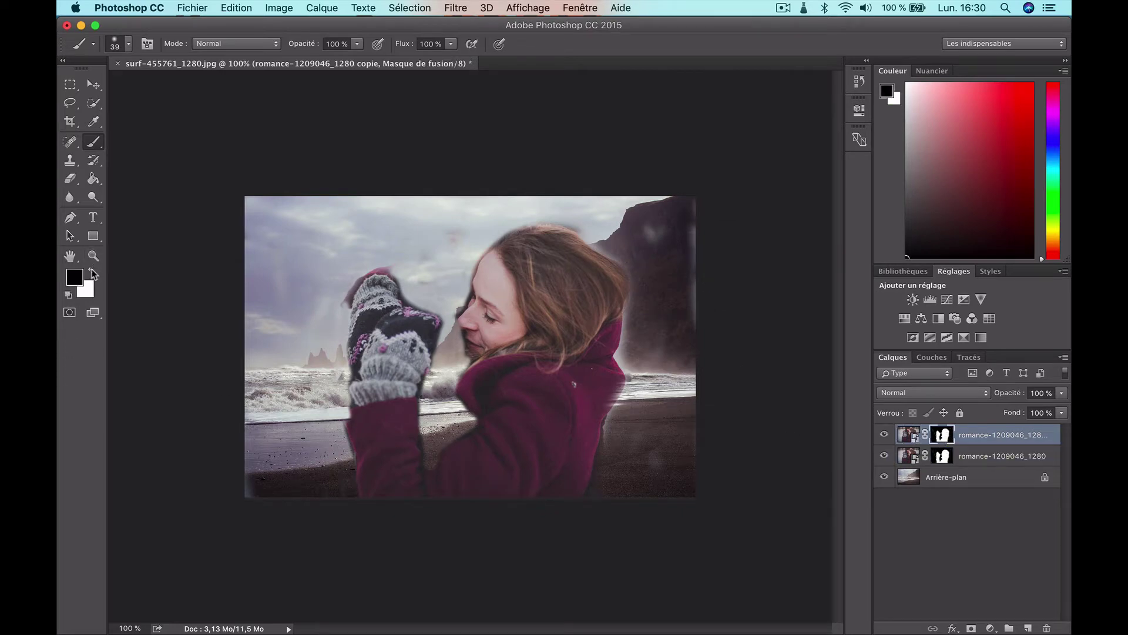
click(92, 271)
mouse_move(443, 418)
mouse_down()
mouse_move(456, 395)
mouse_move(434, 472)
mouse_move(450, 426)
mouse_move(438, 413)
mouse_up()
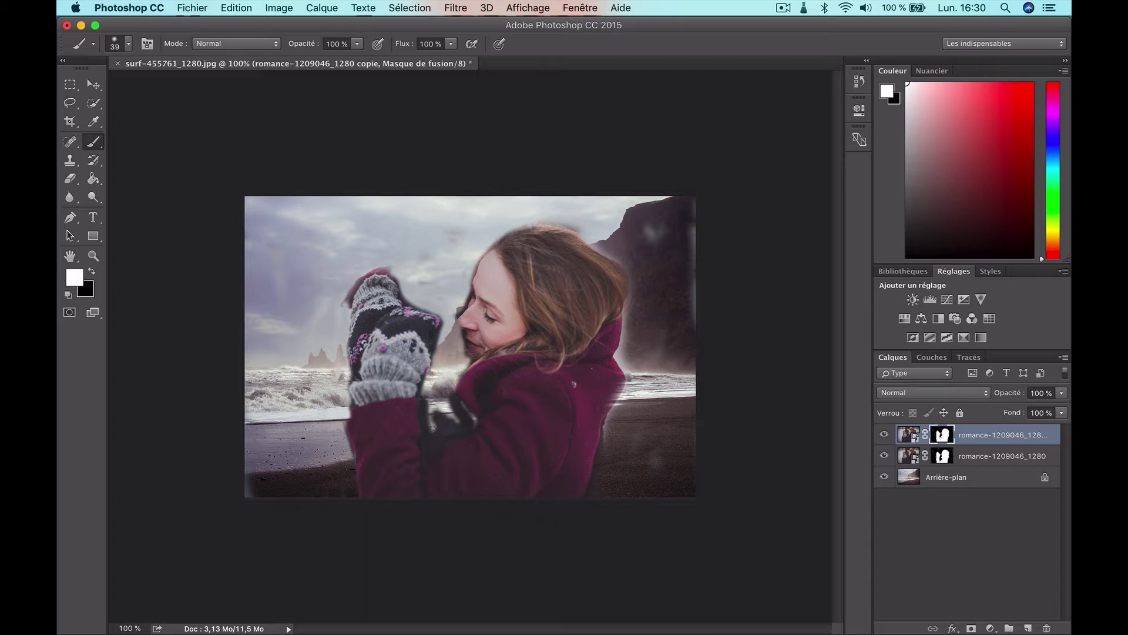
Enlarge the brush to about 70 px and restore the man's ear and hair.
click(128, 47)
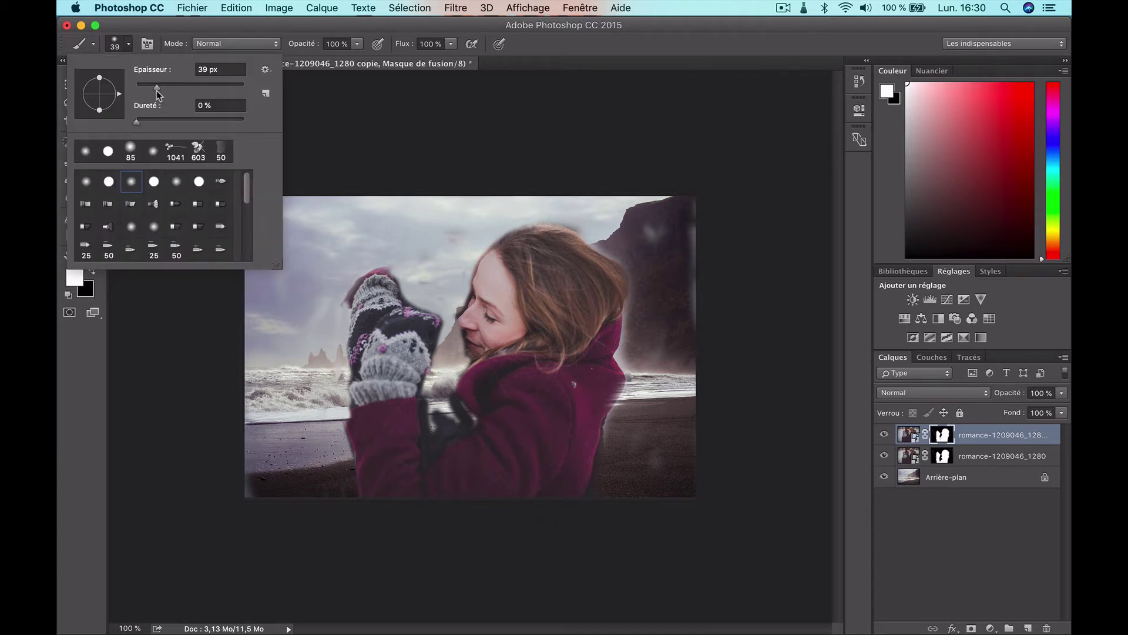
drag(157, 88, 175, 88)
mouse_move(424, 284)
mouse_down()
mouse_move(452, 236)
mouse_move(438, 202)
mouse_move(392, 203)
mouse_move(412, 267)
mouse_move(383, 223)
mouse_move(389, 259)
mouse_move(424, 305)
mouse_move(449, 293)
mouse_move(487, 241)
mouse_move(443, 202)
mouse_move(479, 203)
mouse_move(506, 228)
mouse_move(520, 202)
mouse_move(454, 200)
mouse_move(517, 217)
mouse_move(495, 237)
mouse_move(551, 228)
mouse_move(574, 246)
mouse_move(493, 241)
mouse_move(449, 320)
mouse_move(453, 423)
mouse_move(442, 324)
mouse_move(432, 417)
mouse_move(461, 438)
mouse_move(470, 385)
mouse_move(438, 335)
mouse_move(444, 253)
mouse_move(426, 276)
mouse_move(426, 223)
mouse_move(406, 217)
mouse_move(389, 189)
mouse_move(453, 198)
mouse_move(427, 290)
mouse_move(469, 237)
mouse_up()
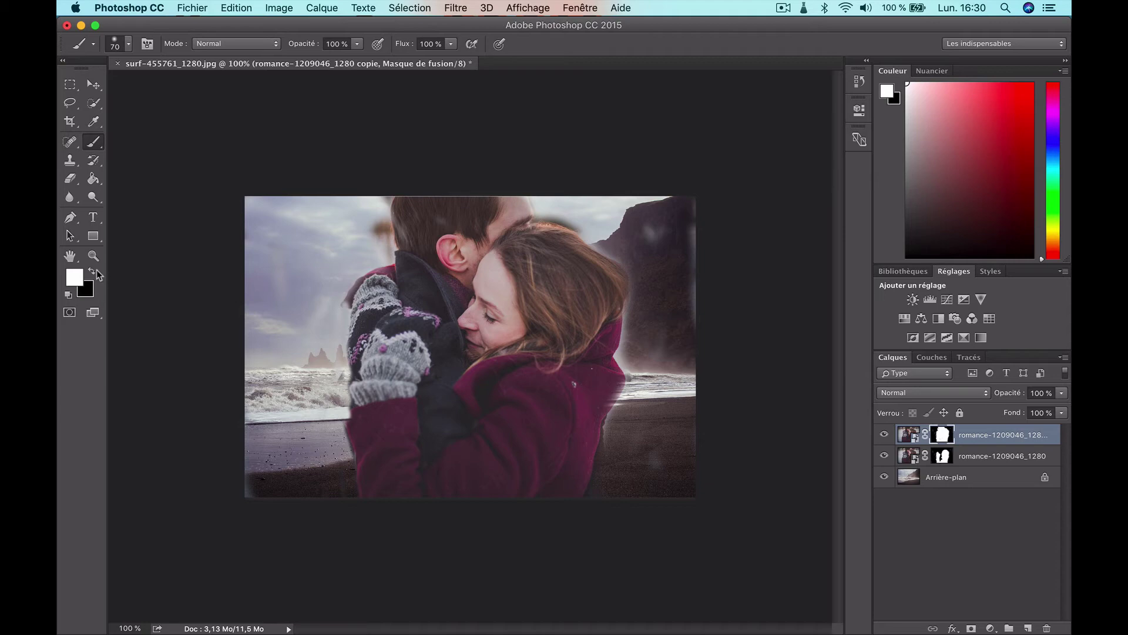
Switch to black and paint away the brownish halo around and above the heads.
click(92, 271)
mouse_move(375, 217)
mouse_down()
mouse_move(379, 241)
mouse_move(388, 199)
mouse_move(378, 219)
mouse_up()
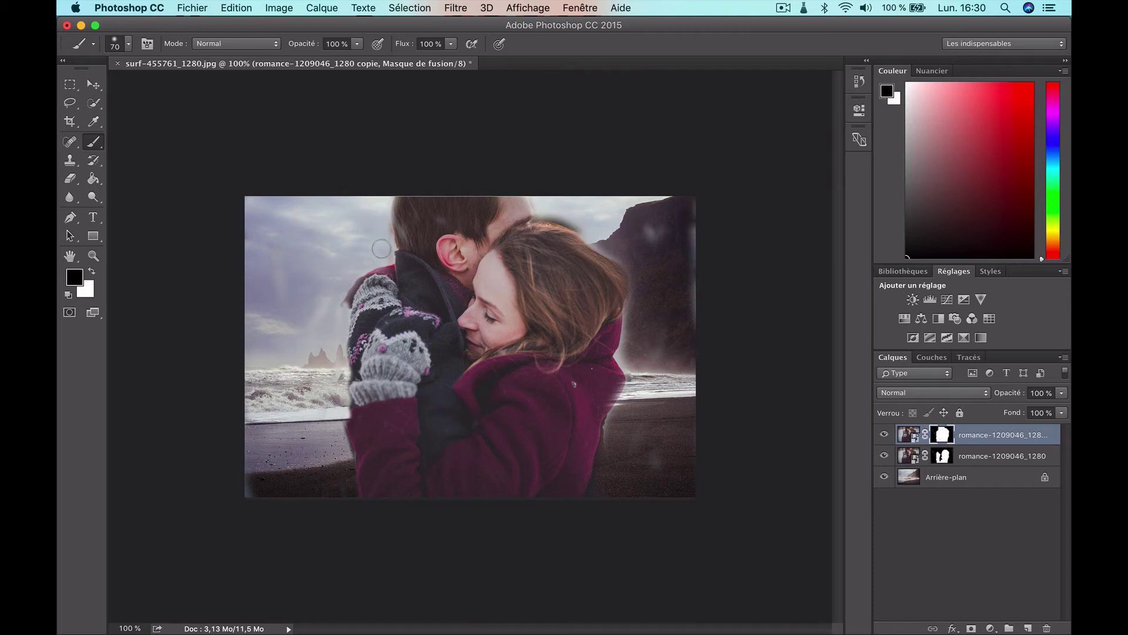
drag(594, 228, 558, 219)
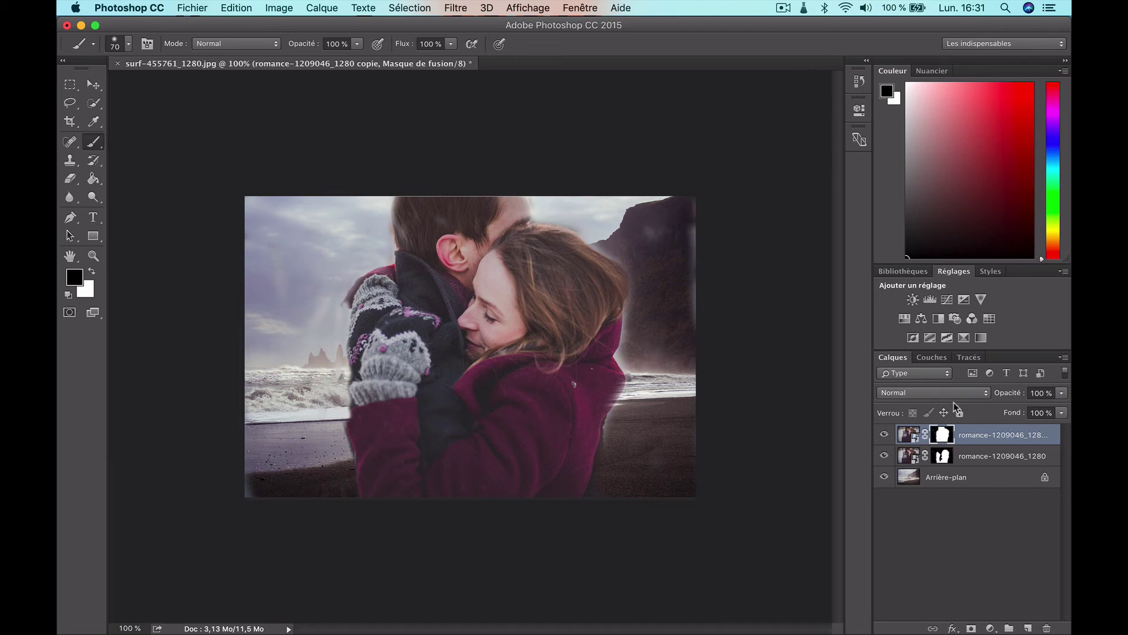
Set the copy layer's opacity to 52% with the Opacité slider.
click(1058, 395)
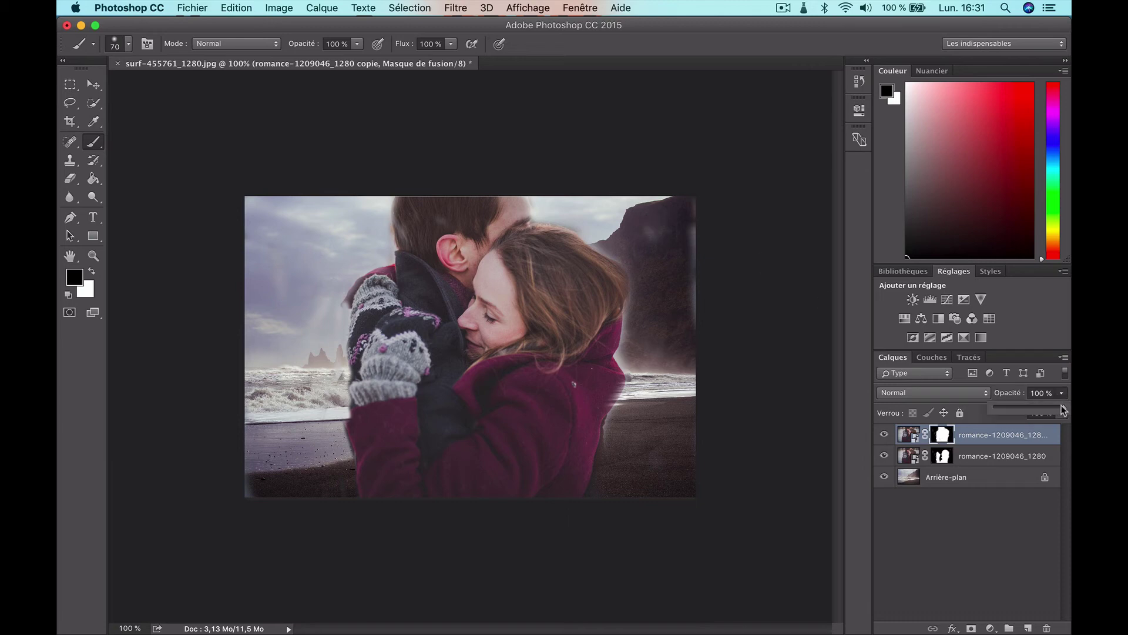
drag(1061, 409, 1035, 410)
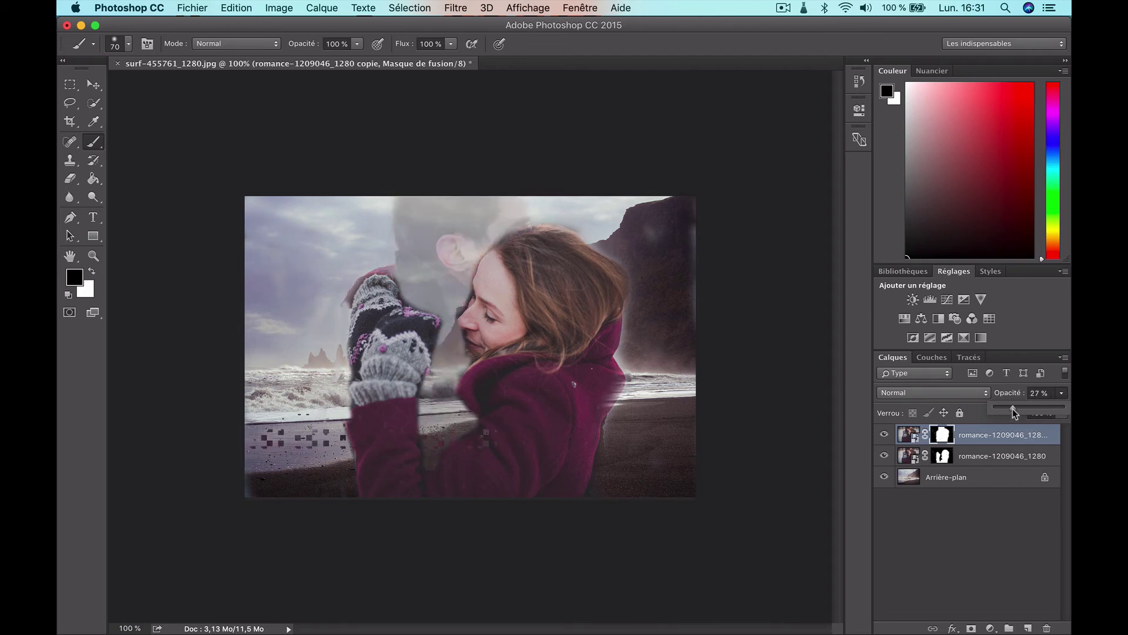
drag(1013, 410, 1031, 408)
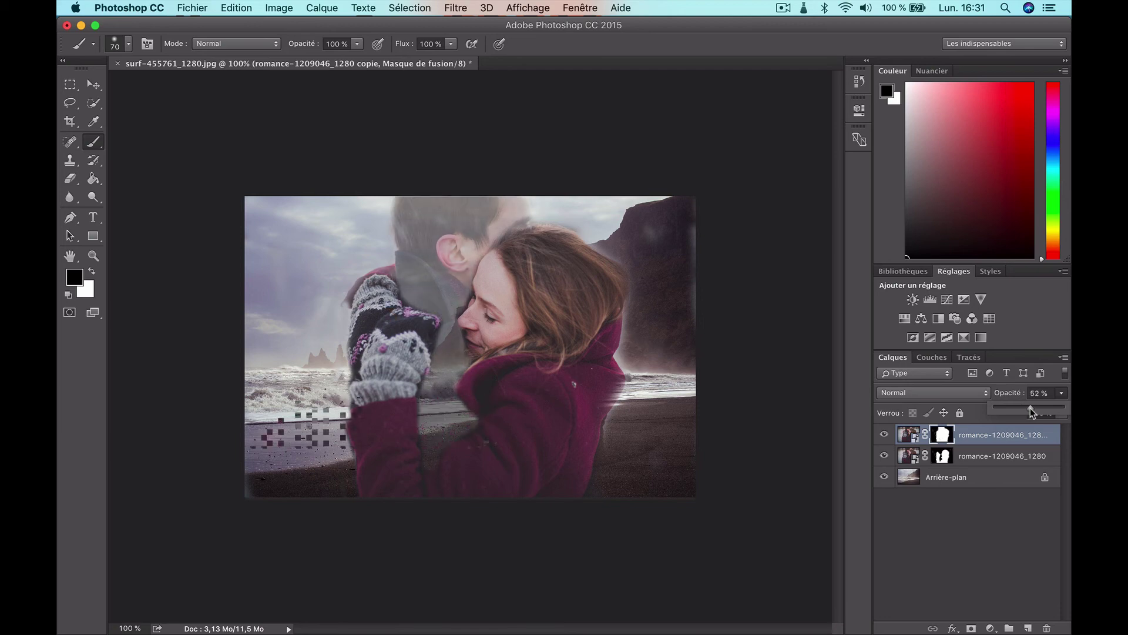